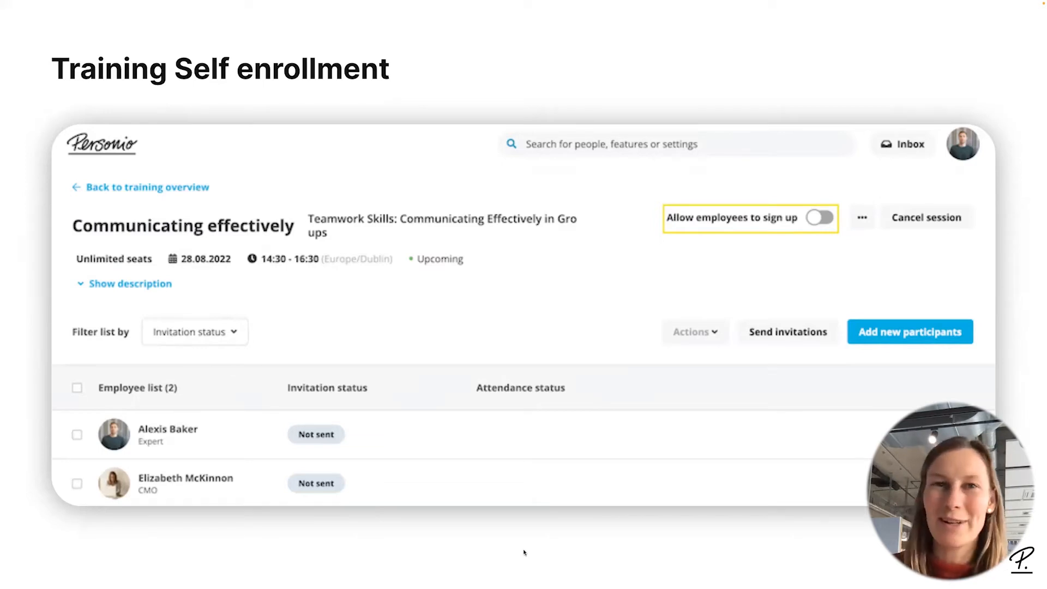
# - Switch to Personio, open the training course catalog and expand the Business German Course to show its sessions
pyautogui.hotkey('ctrl', 'Right')
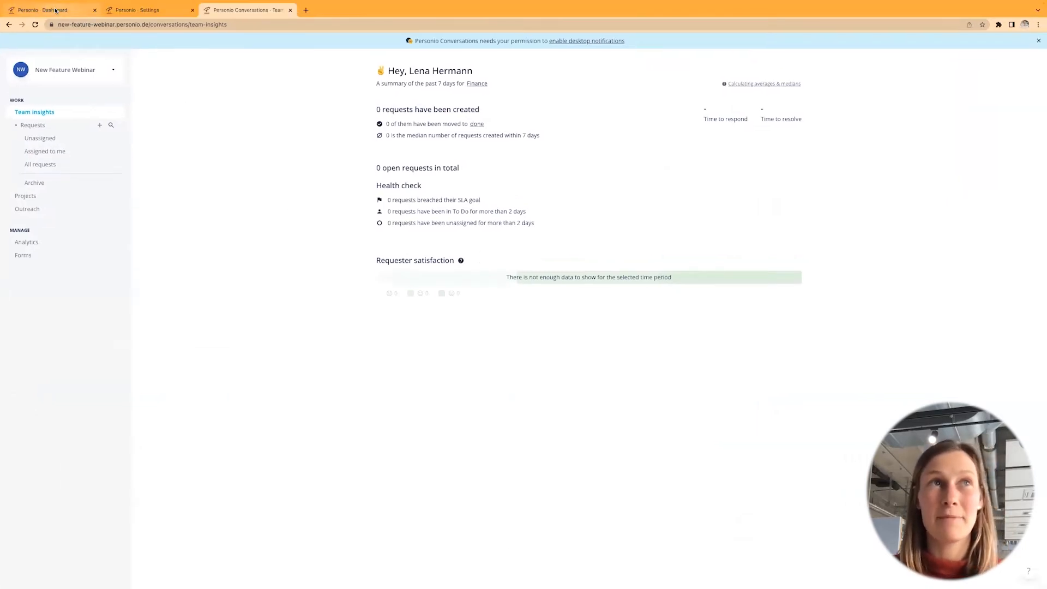
pyautogui.click(56, 11)
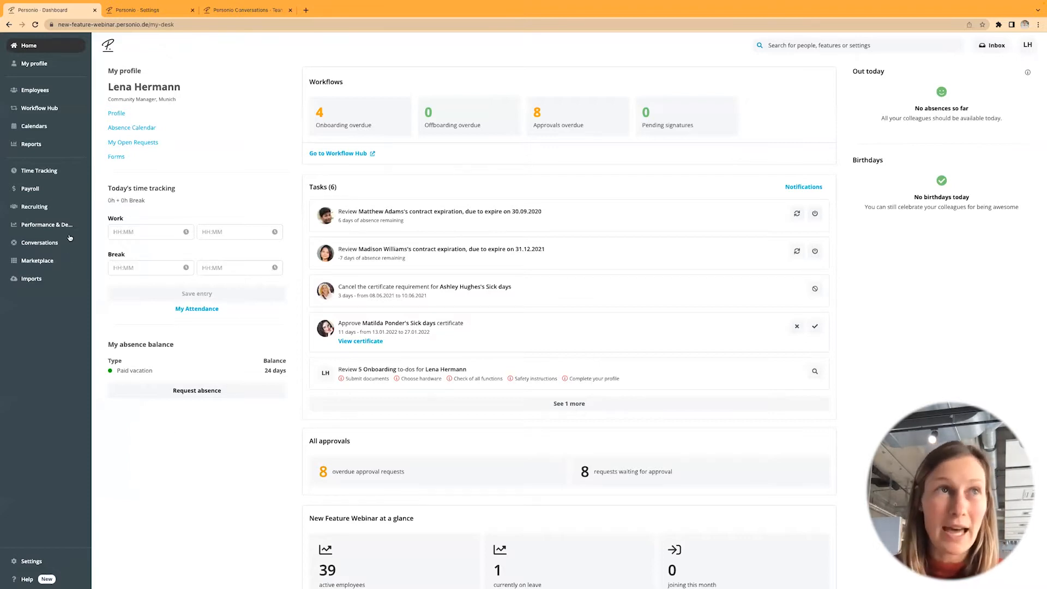
pyautogui.moveTo(69, 225)
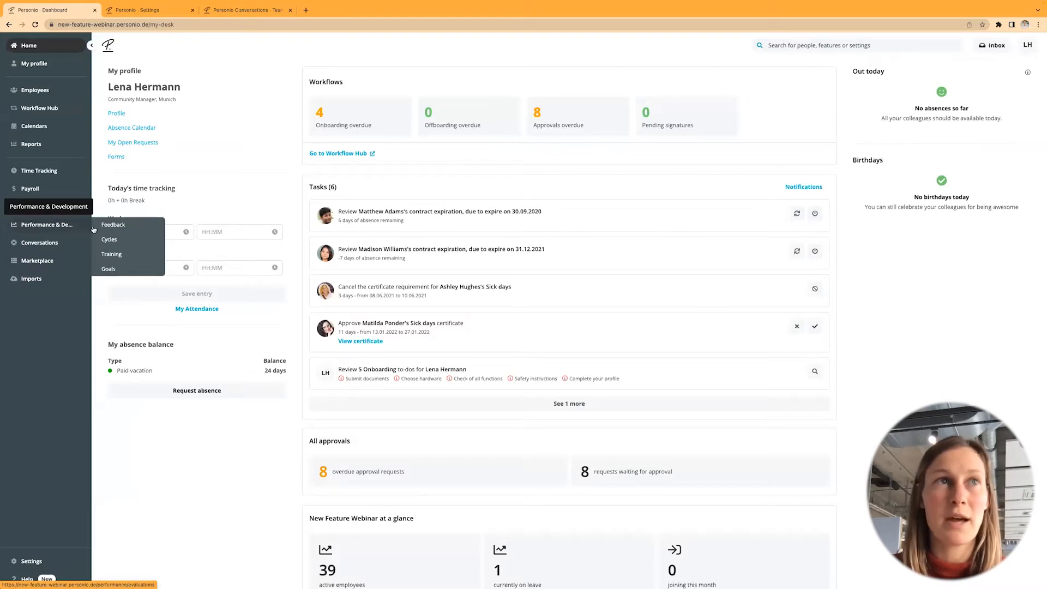
pyautogui.click(115, 256)
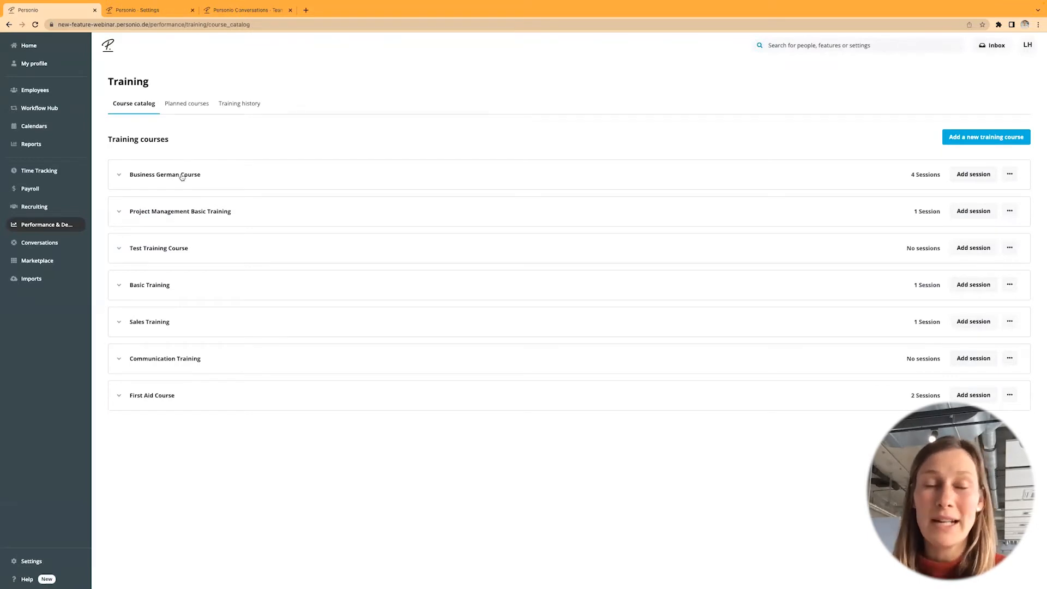
pyautogui.click(183, 177)
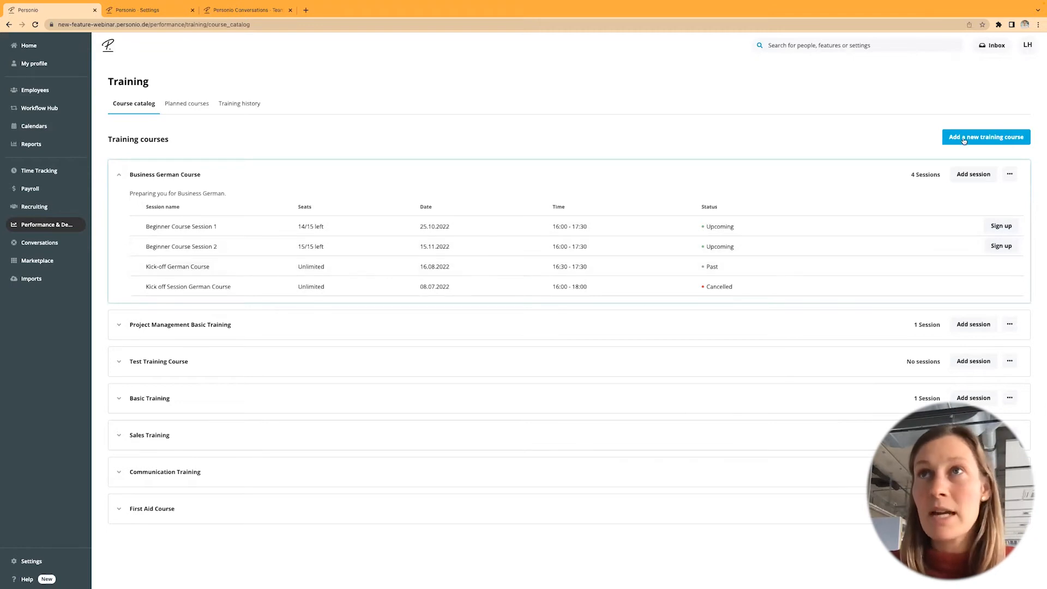
# - Add a session named Beginner Course Session 3 to the Business German Course and date it 21/11/2022
pyautogui.click(963, 175)
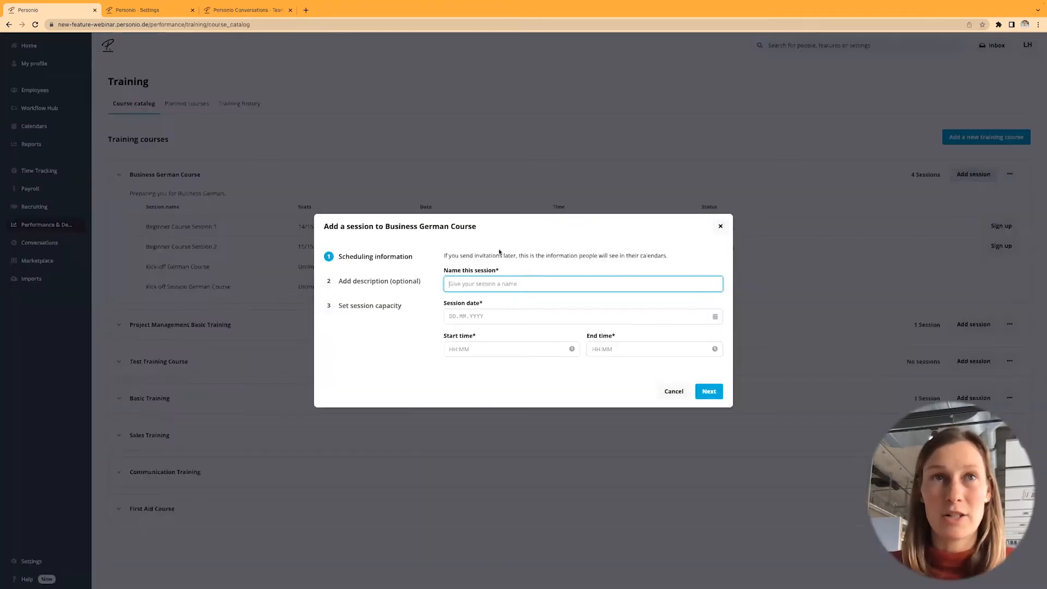
pyautogui.write('Beginner Course Session 3')
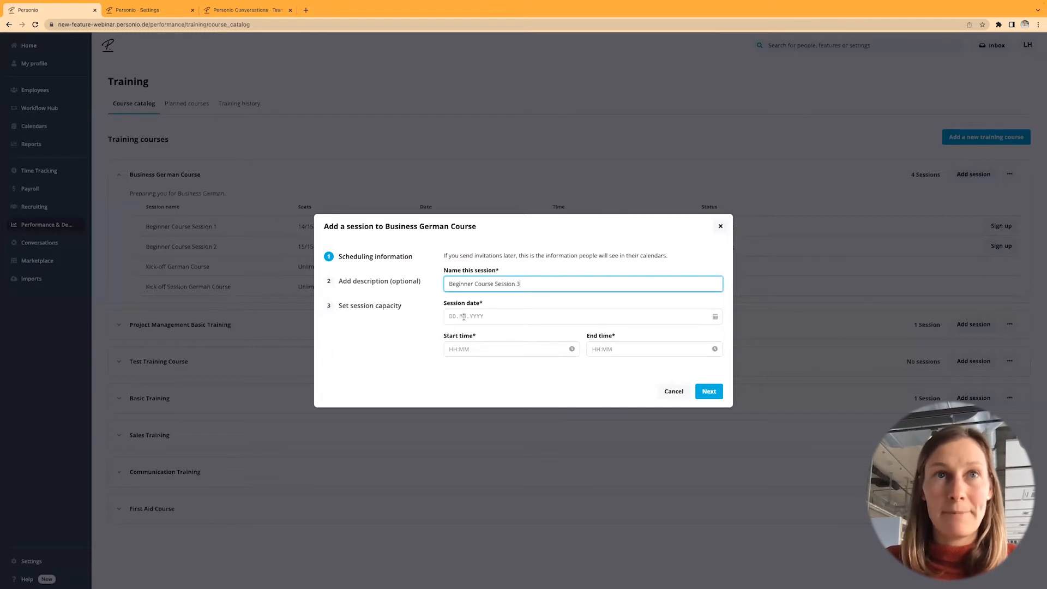
pyautogui.click(463, 317)
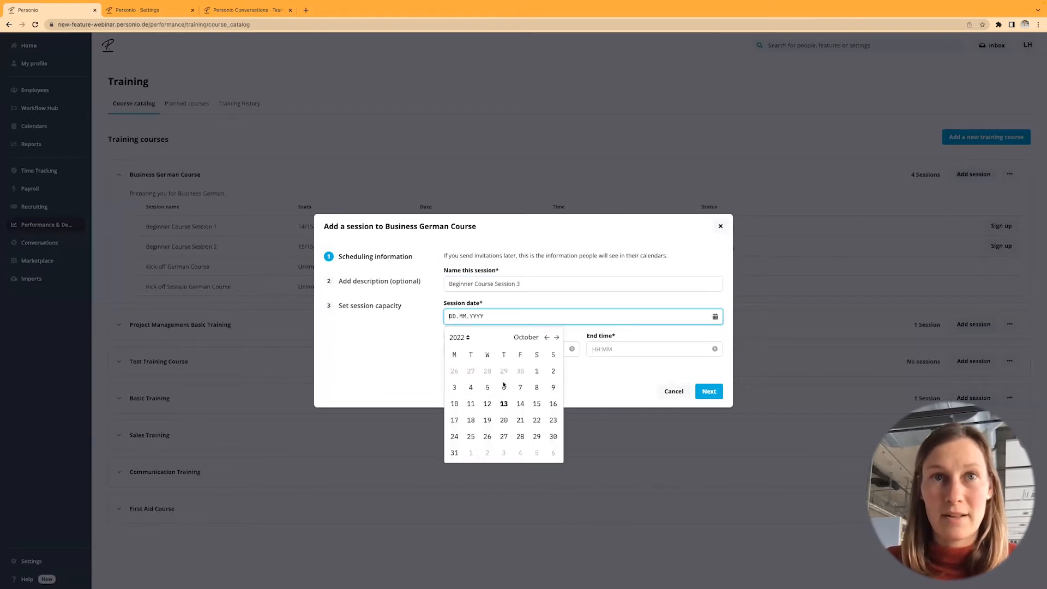
pyautogui.click(557, 337)
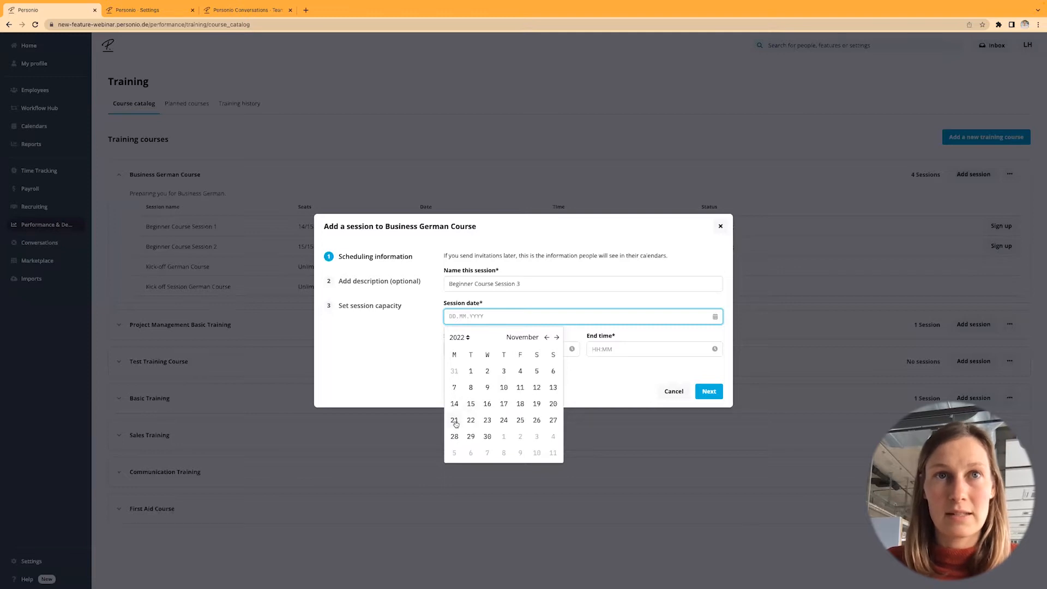
pyautogui.click(454, 420)
# - Set the session's time from 16:00 to 17:30 and leave its optional description empty
pyautogui.click(459, 350)
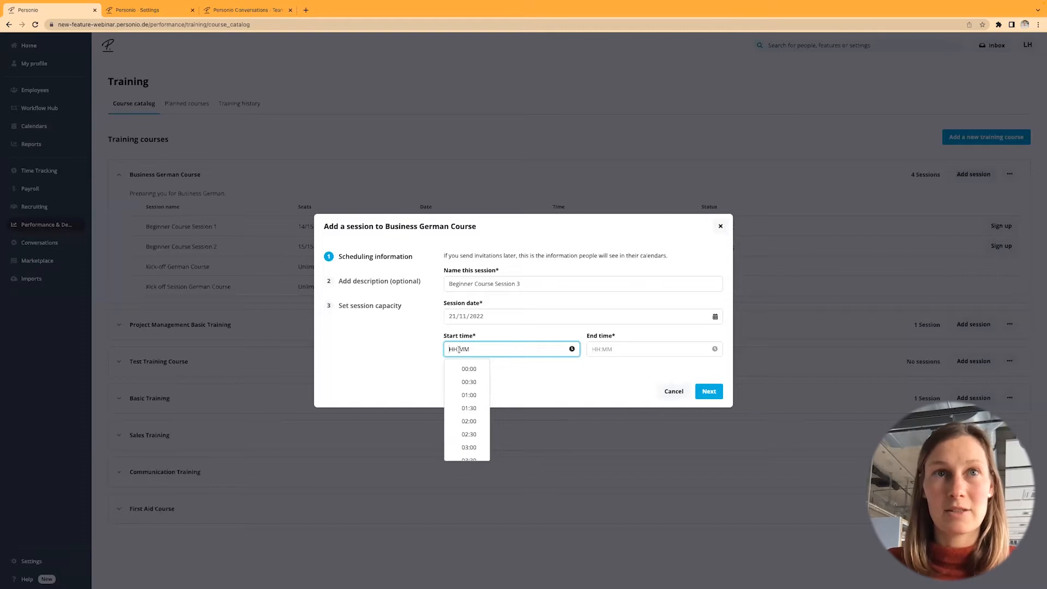
pyautogui.write('16')
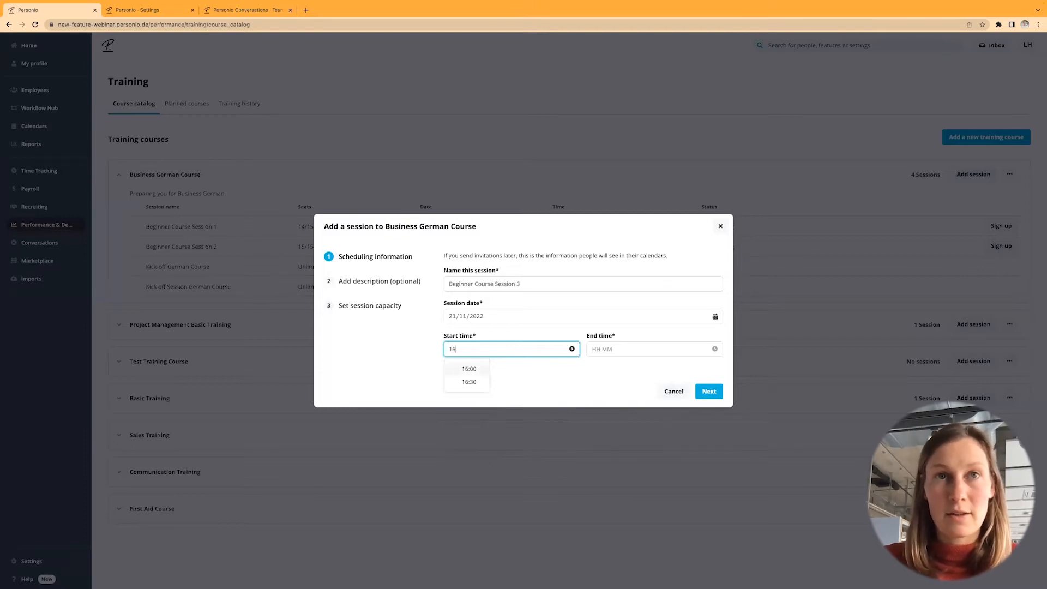
pyautogui.click(466, 369)
pyautogui.click(612, 349)
pyautogui.write('17')
pyautogui.write(':00')
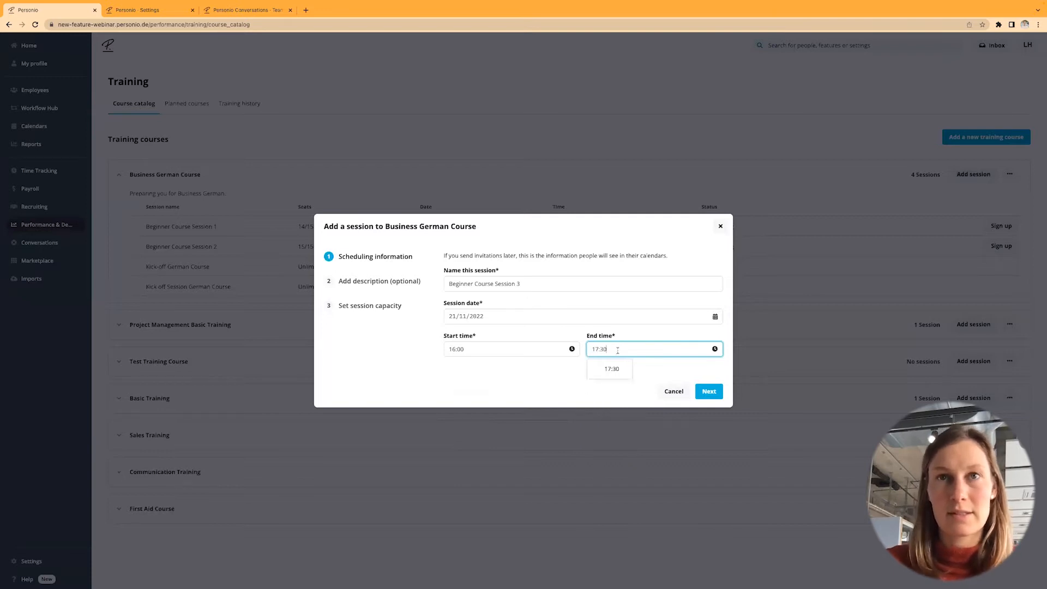
pyautogui.click(706, 392)
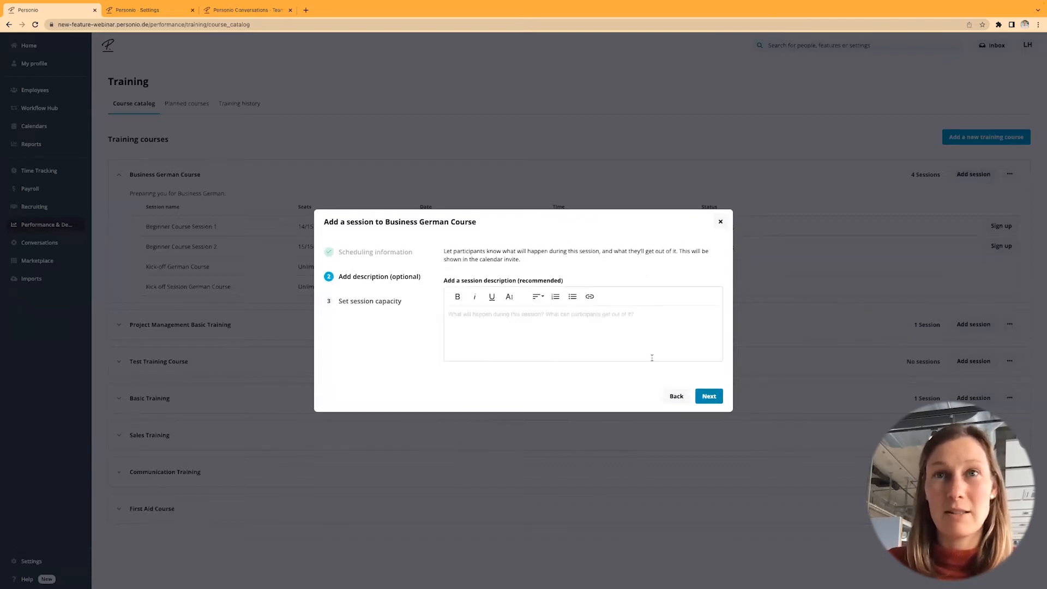
pyautogui.click(711, 397)
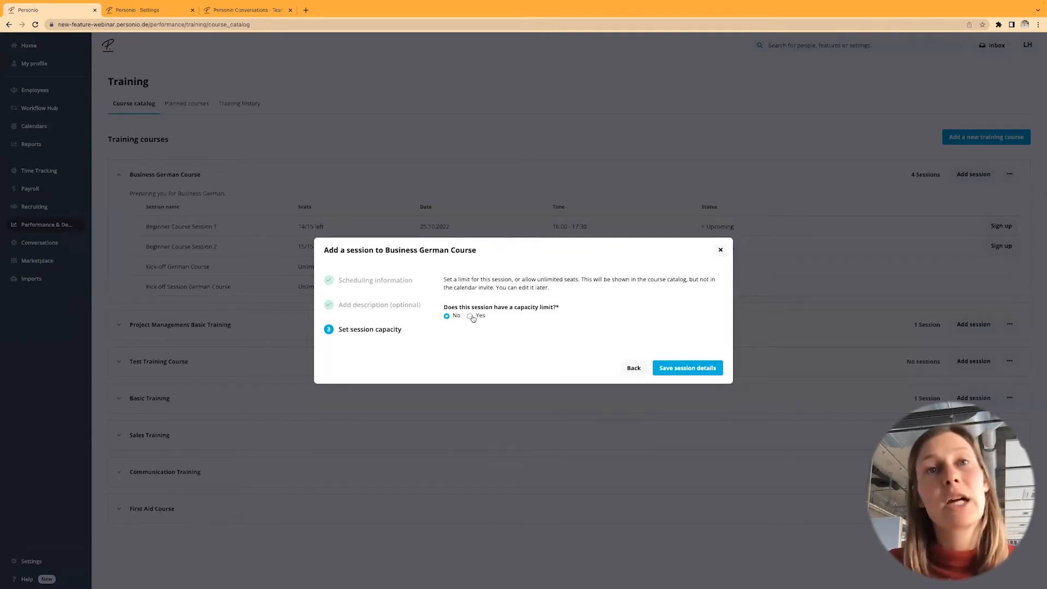
# - Limit the session's capacity to 15 seats and save the session details
pyautogui.click(471, 316)
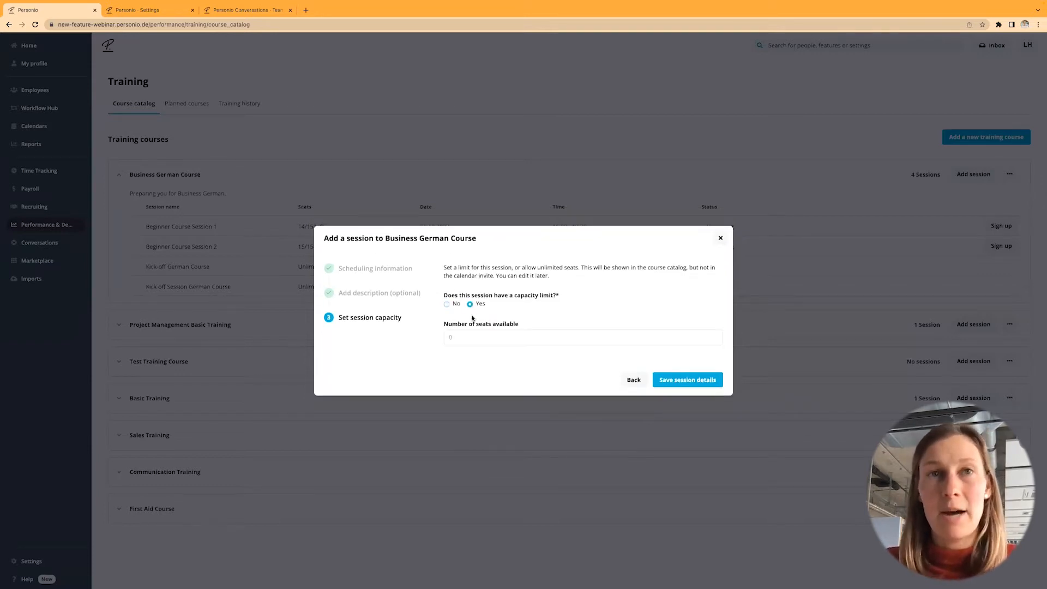
pyautogui.click(455, 337)
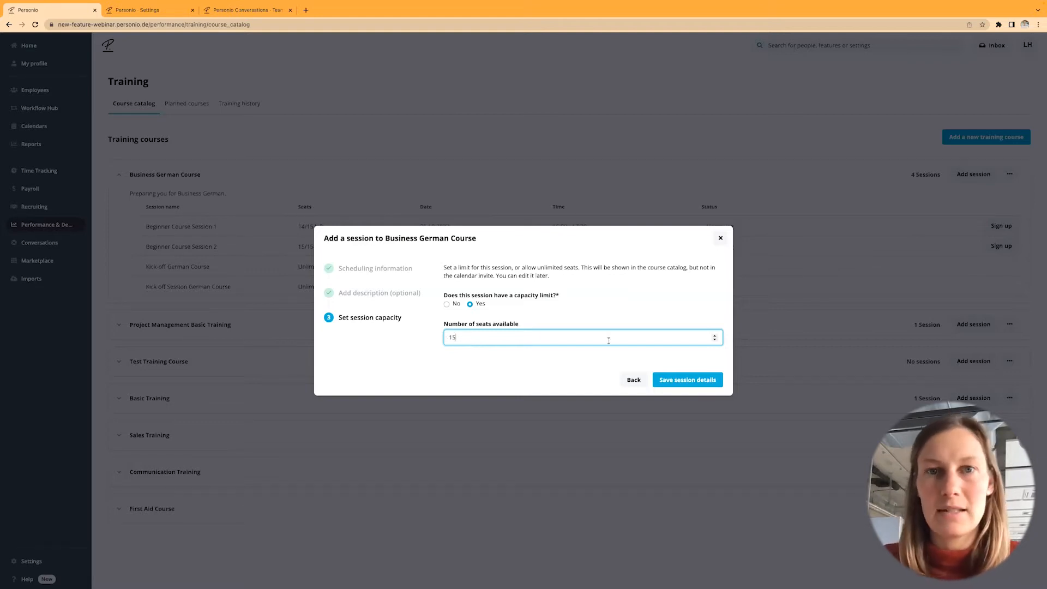
pyautogui.click(685, 387)
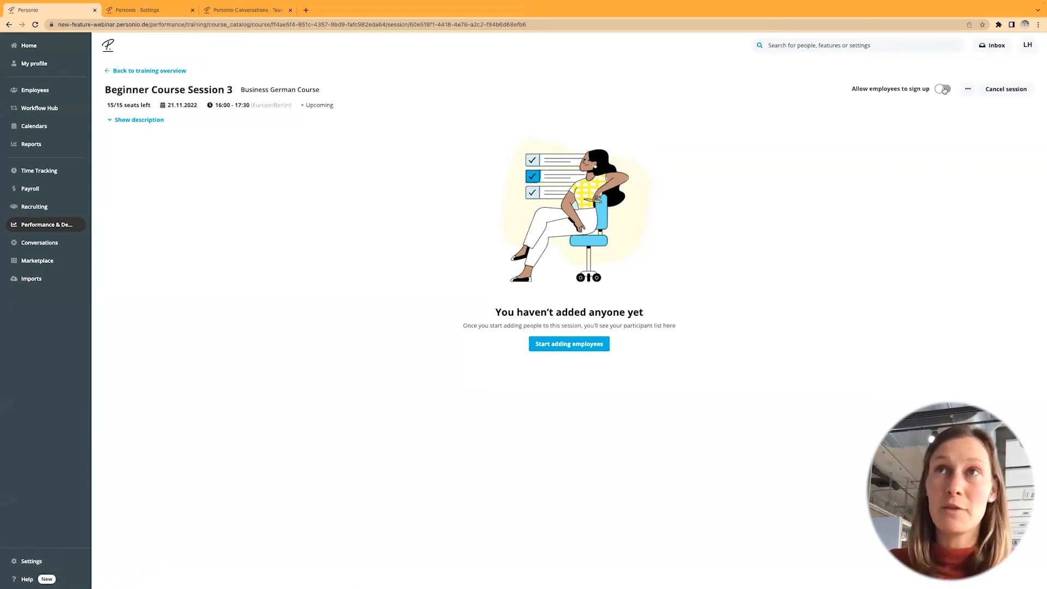
# - Allow employees to sign up for Beginner Course Session 3 and return to the Business German Course's session list in the catalog
pyautogui.click(944, 89)
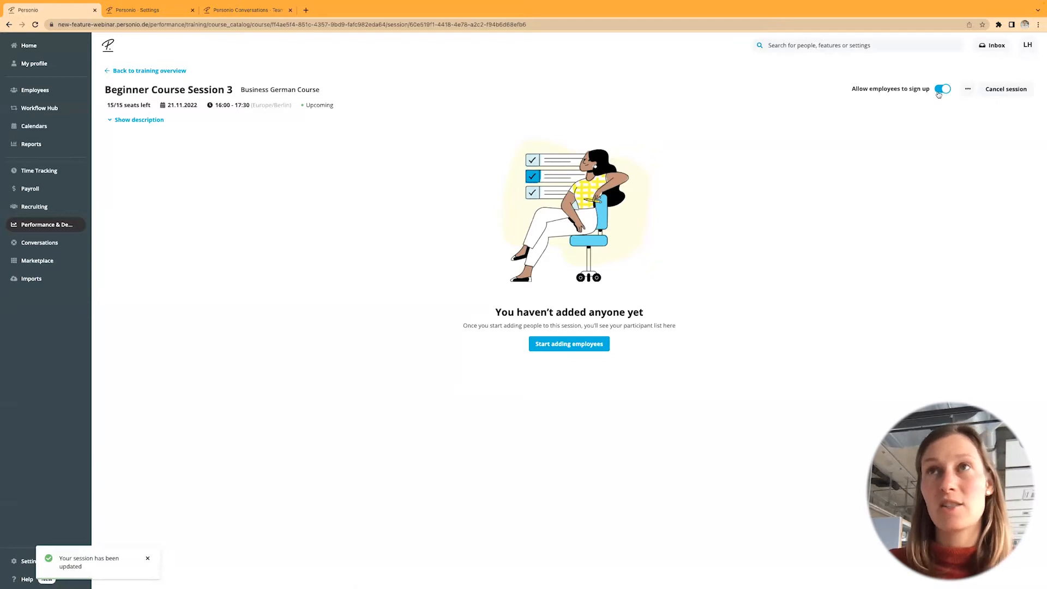
pyautogui.click(138, 71)
pyautogui.click(718, 174)
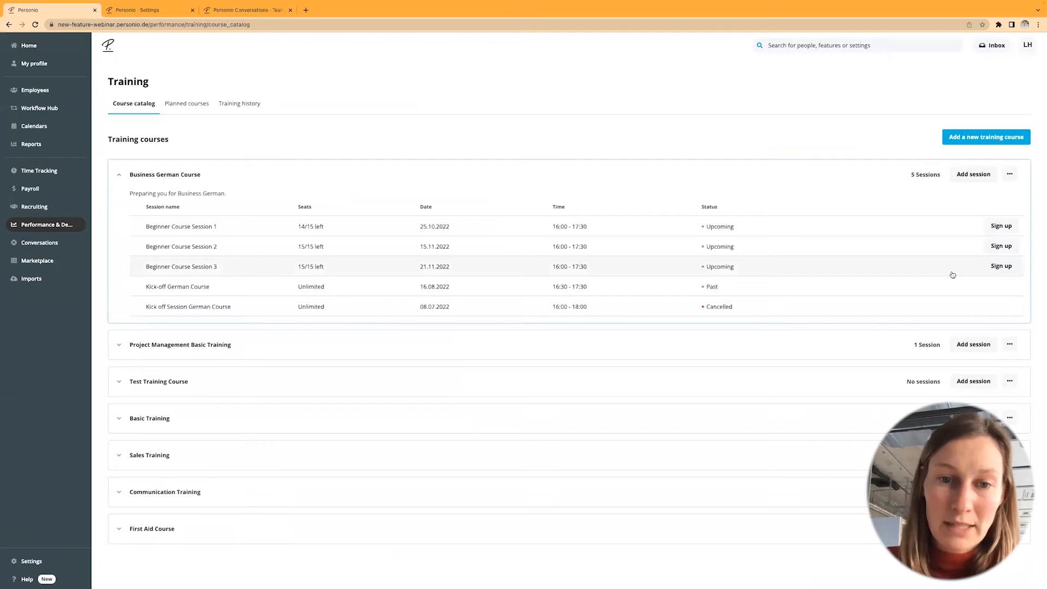
# - Search for the sales manager by first name, open her employee profile and log in as her
pyautogui.click(795, 43)
pyautogui.write('alena')
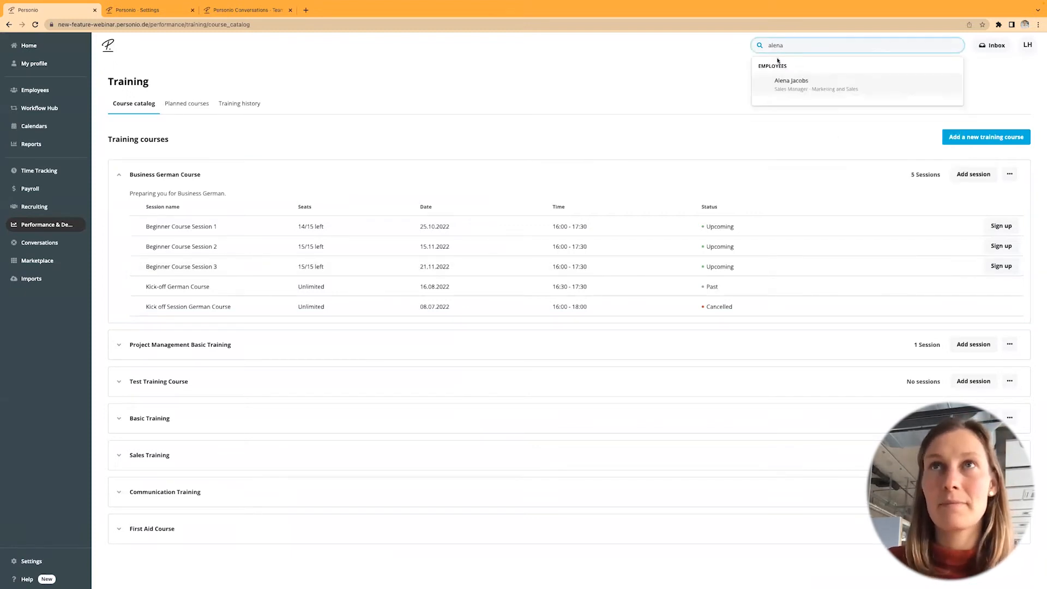
pyautogui.click(788, 83)
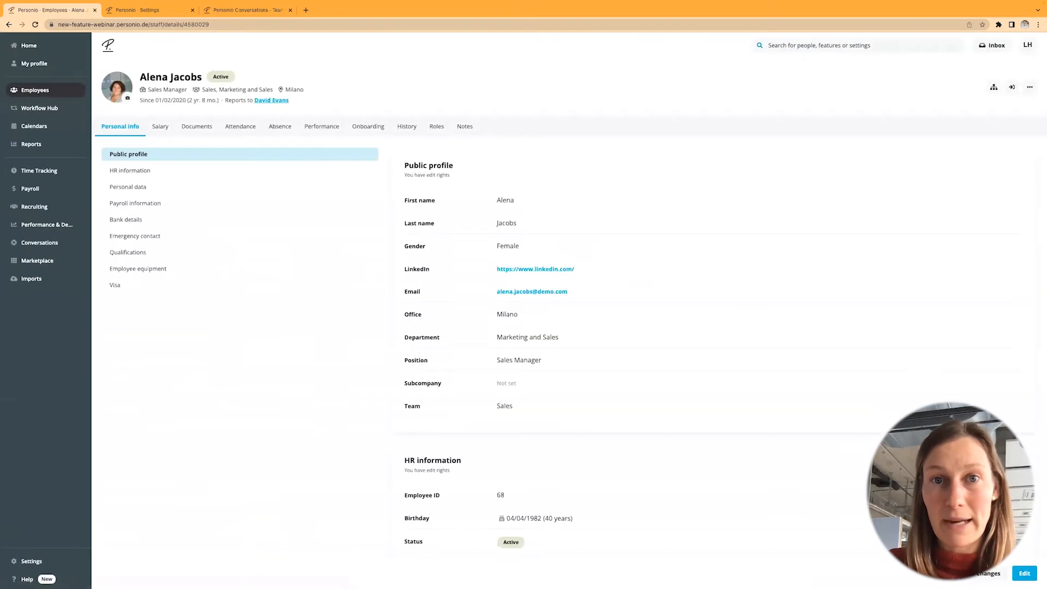
pyautogui.click(1012, 88)
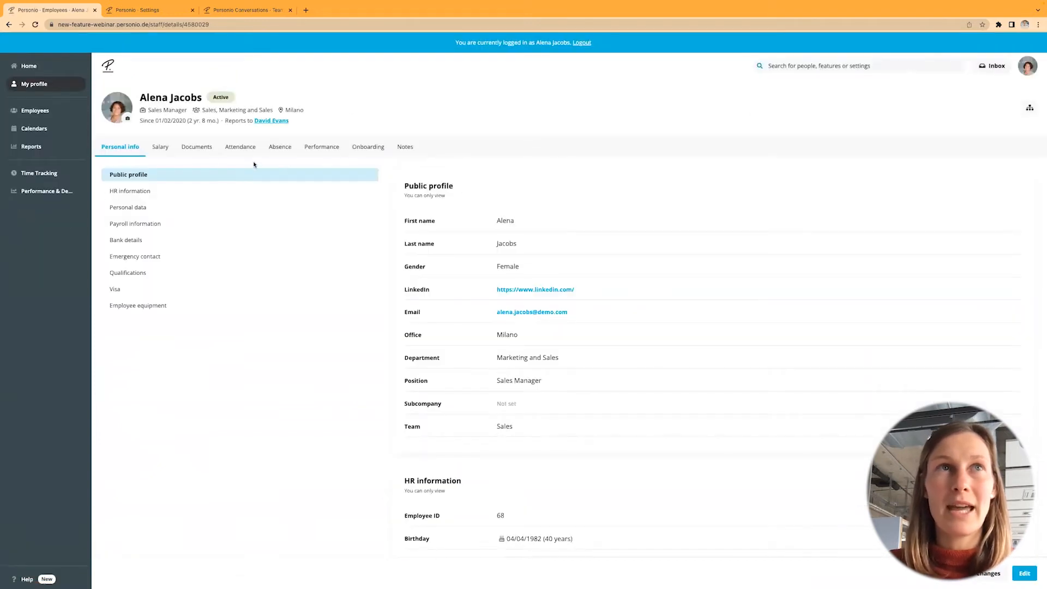
# - Open the training course catalog as this employee and expand the Business German Course to show its sessions
pyautogui.moveTo(58, 191)
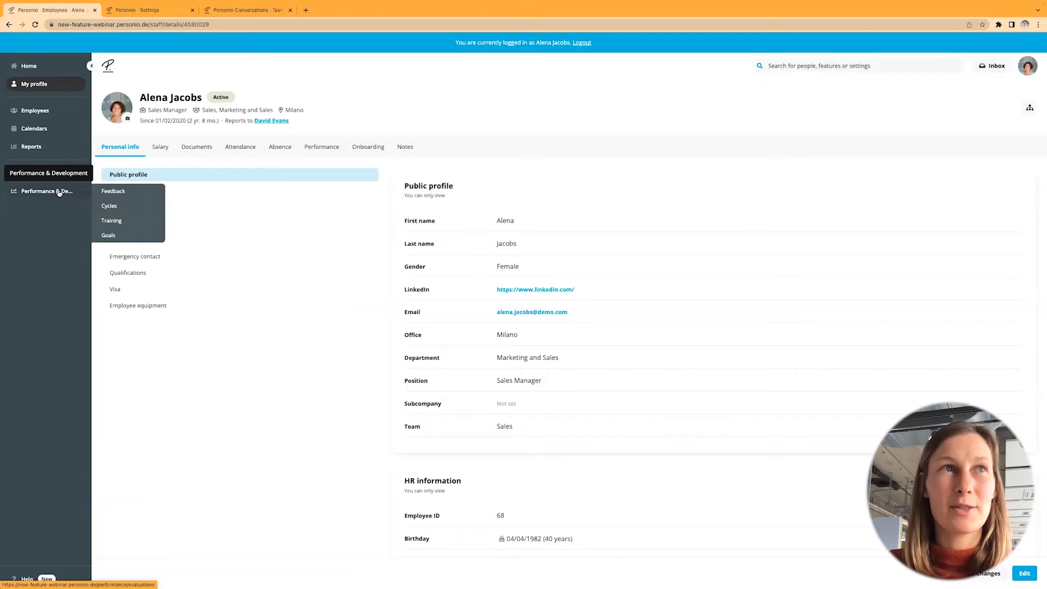
pyautogui.click(118, 223)
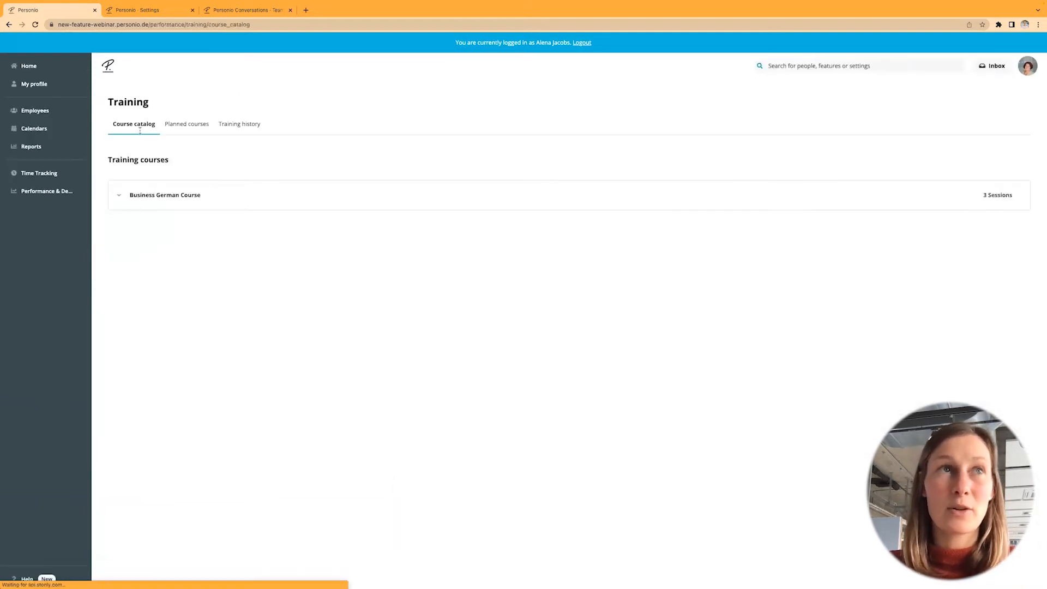
pyautogui.click(162, 195)
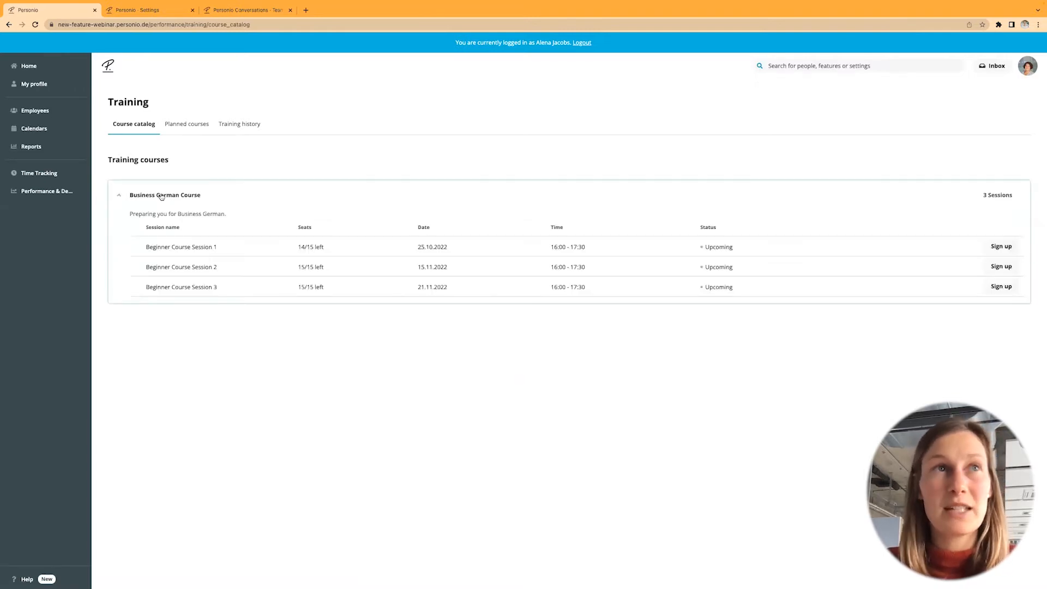
pyautogui.click(162, 196)
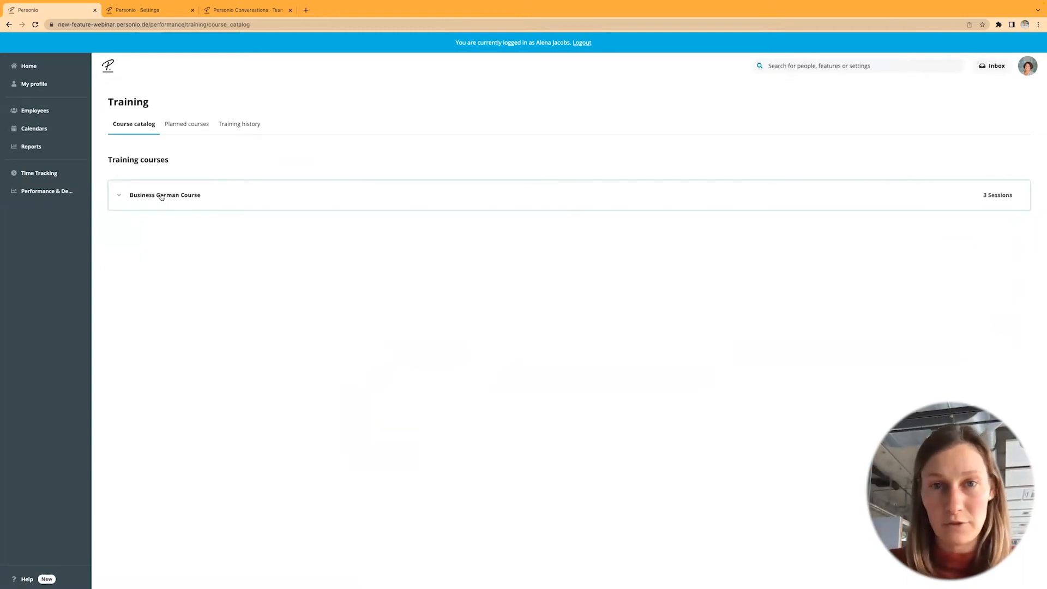
pyautogui.click(162, 196)
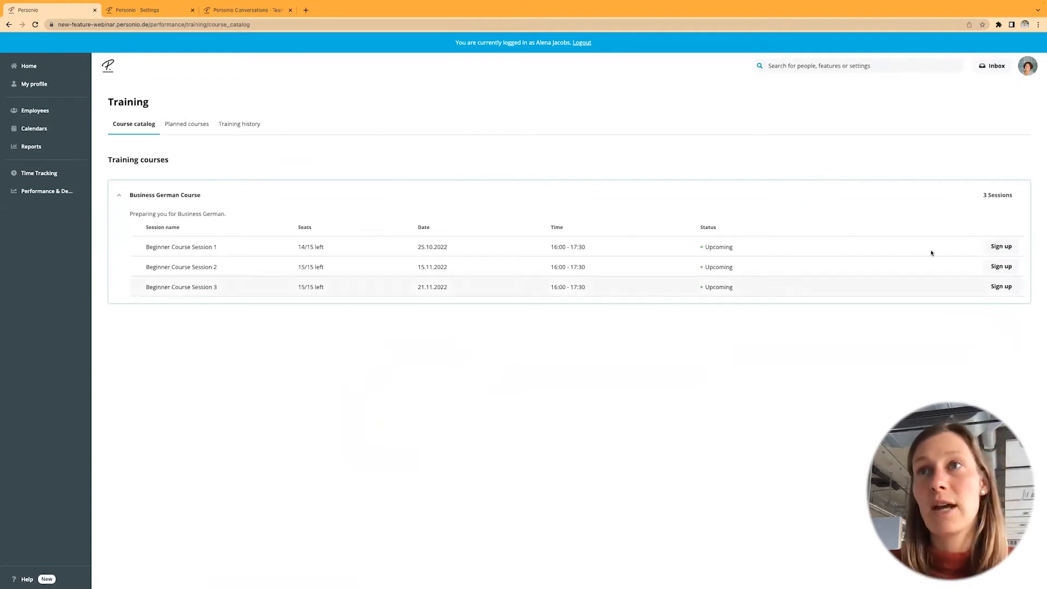
# - Sign the employee up for Beginner Course Session 2 and Beginner Course Session 3, confirming both signups
pyautogui.click(995, 271)
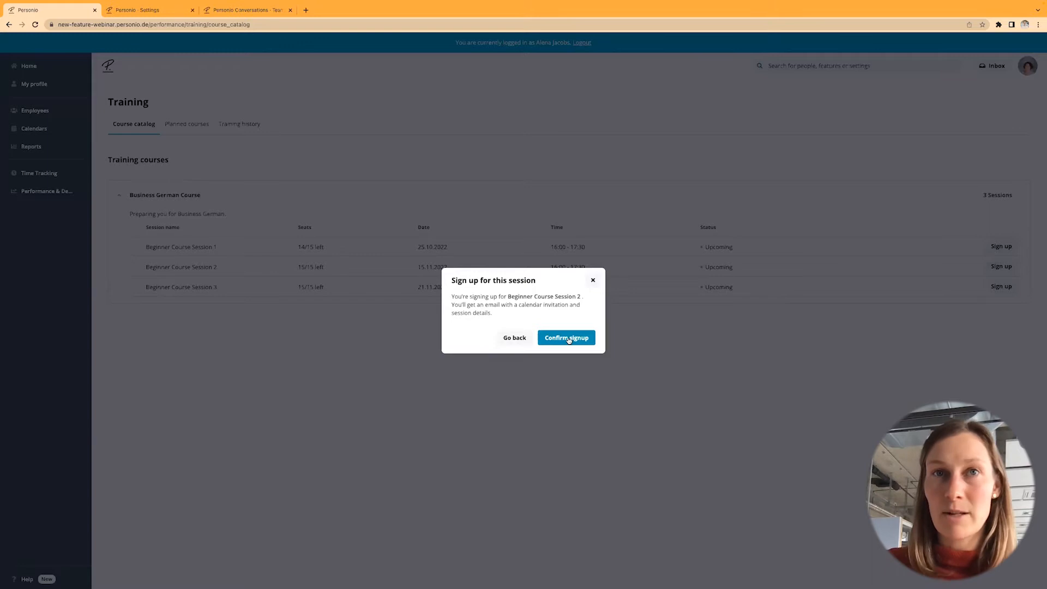
pyautogui.click(568, 339)
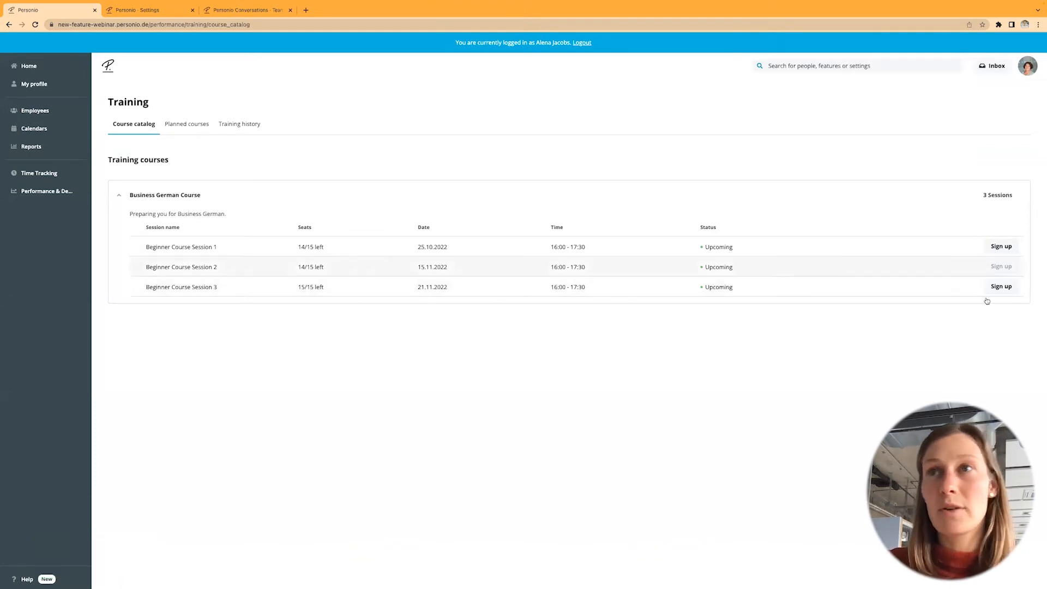
pyautogui.click(1002, 287)
pyautogui.click(572, 338)
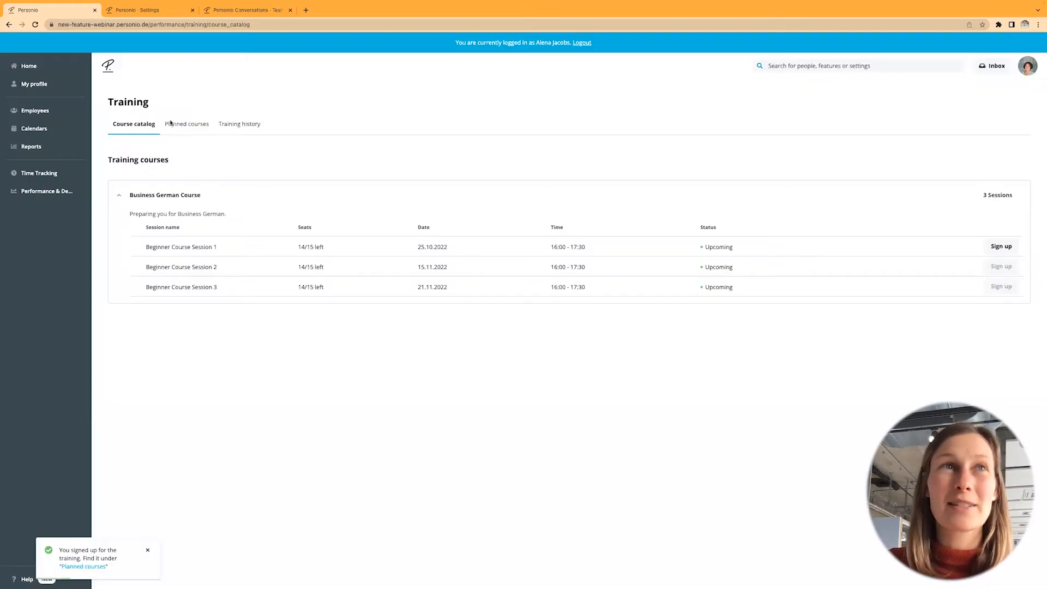
# - Cancel the employee's attendance at Beginner Course Session 2 in the planned courses and expand the Business German Course again
pyautogui.click(176, 126)
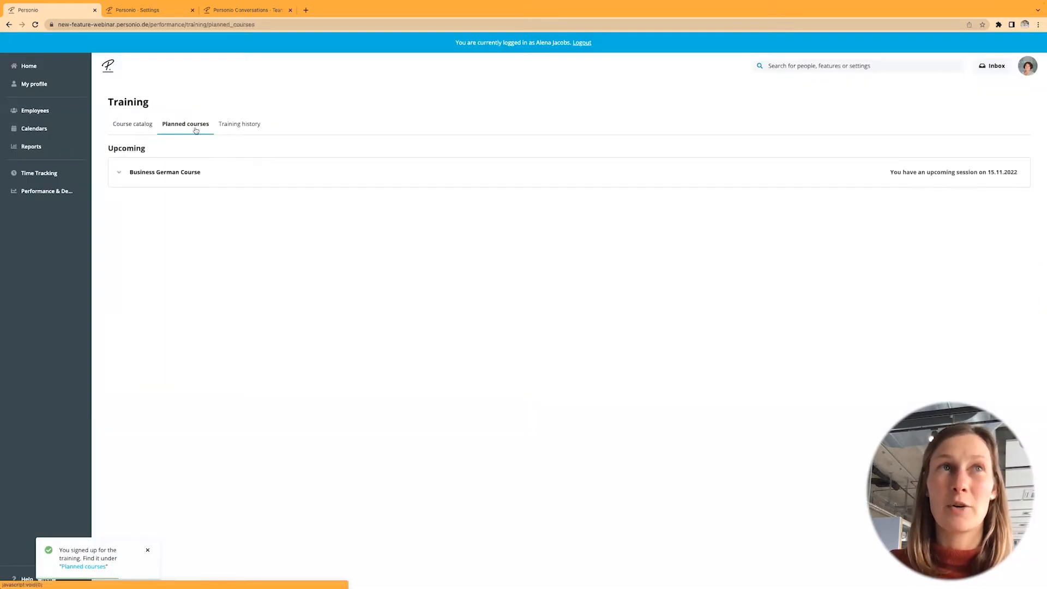
pyautogui.click(185, 177)
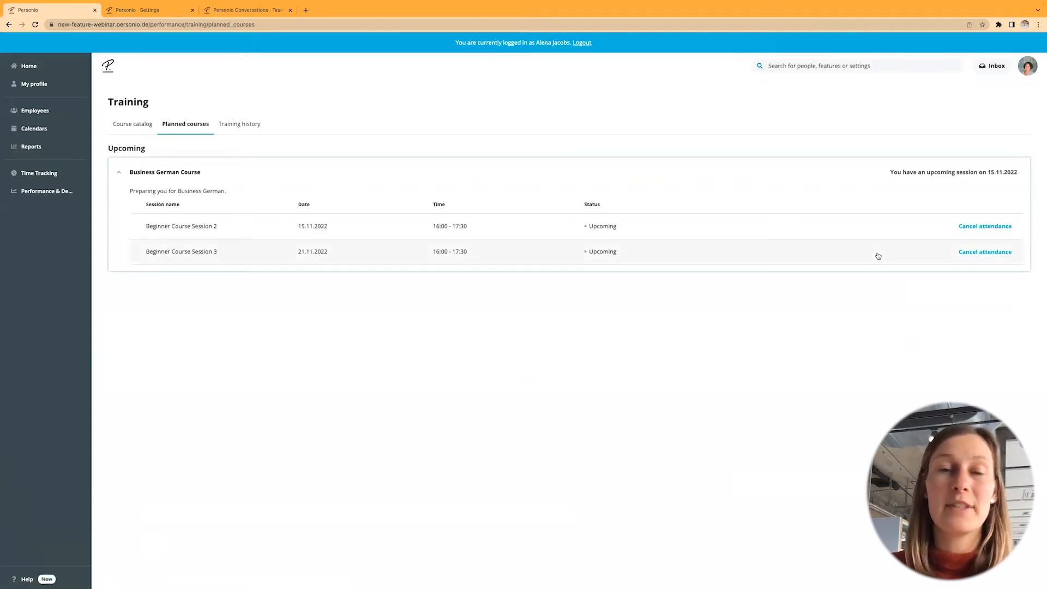
pyautogui.click(996, 227)
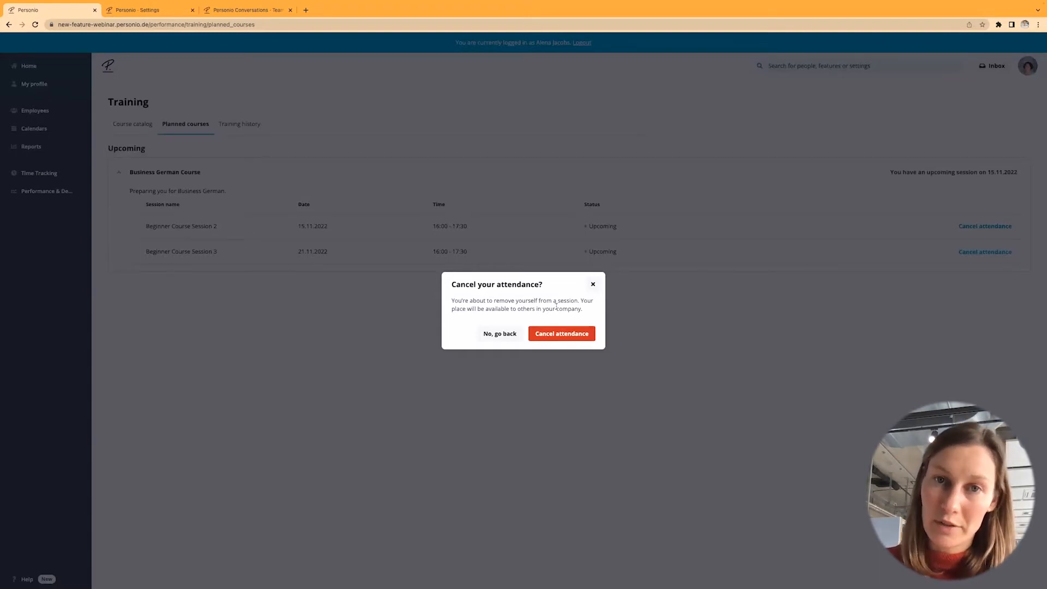
pyautogui.click(551, 335)
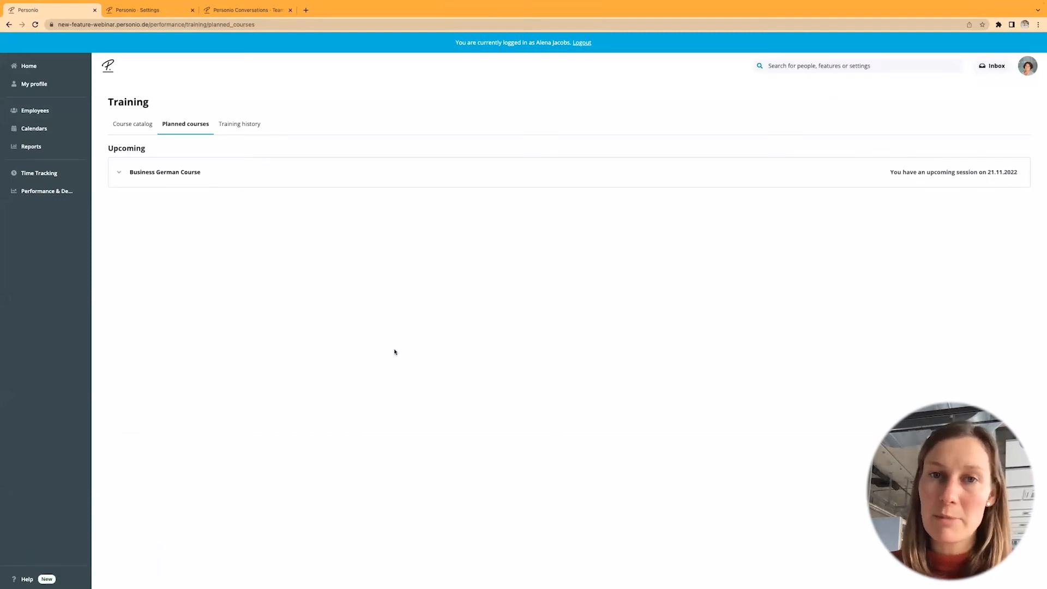
pyautogui.click(165, 173)
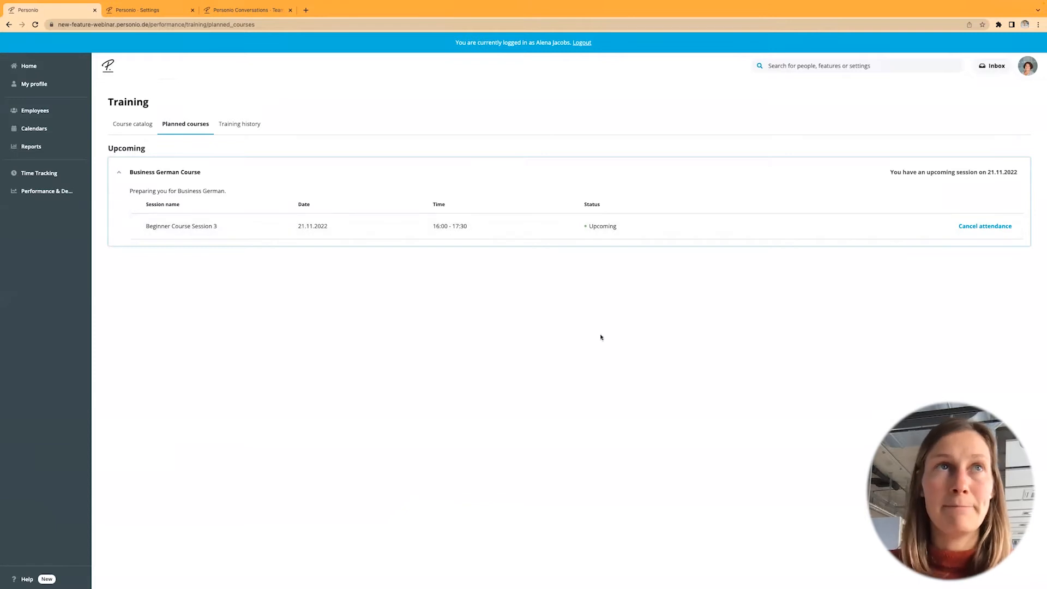
# - Review the employee's training history with the Sales Training details, and revisit her planned courses and the course catalog
pyautogui.click(246, 125)
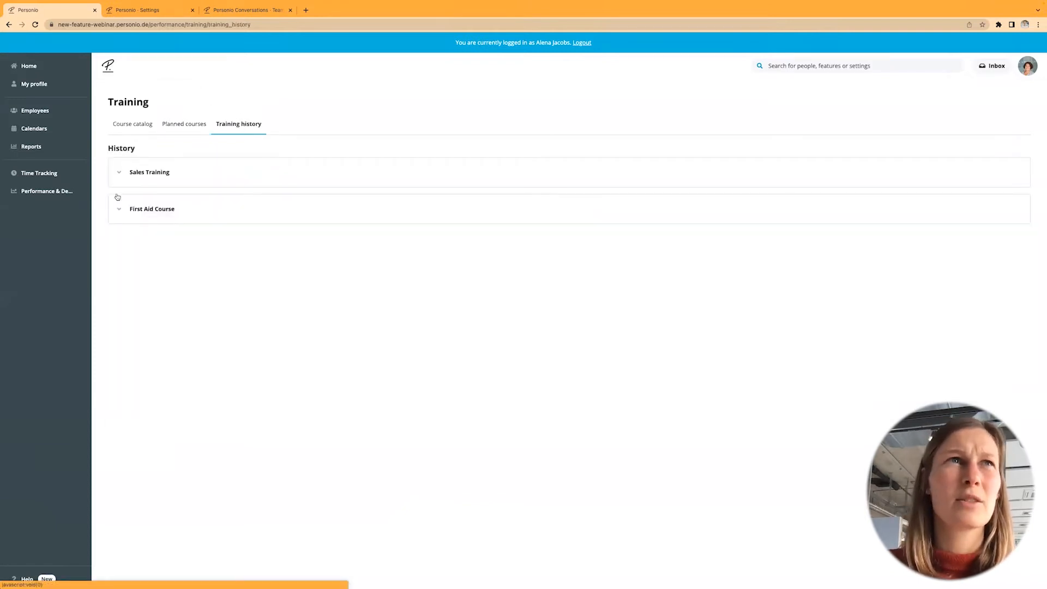
pyautogui.click(147, 176)
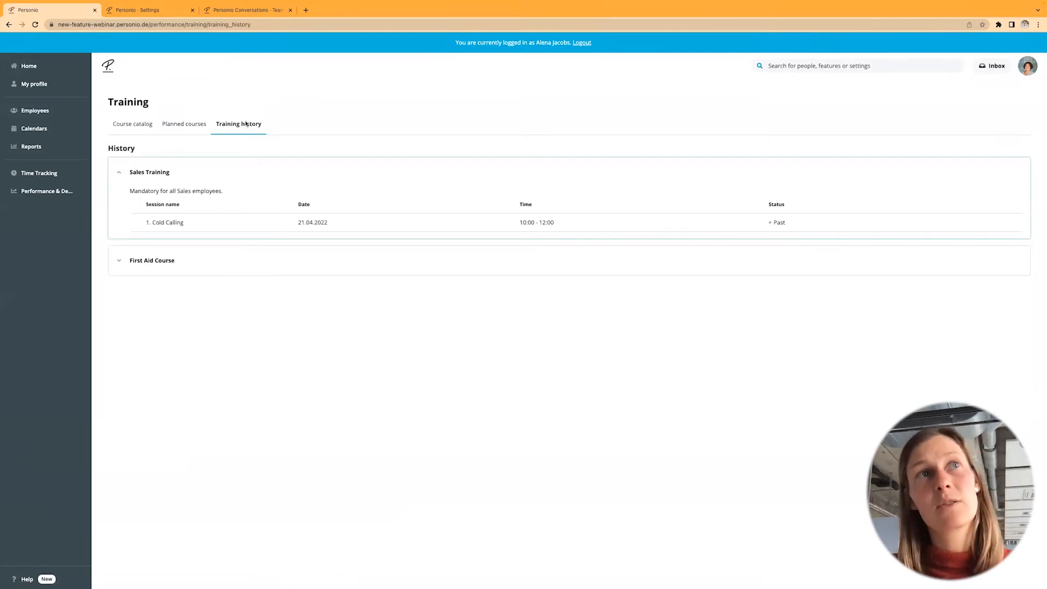
pyautogui.click(173, 125)
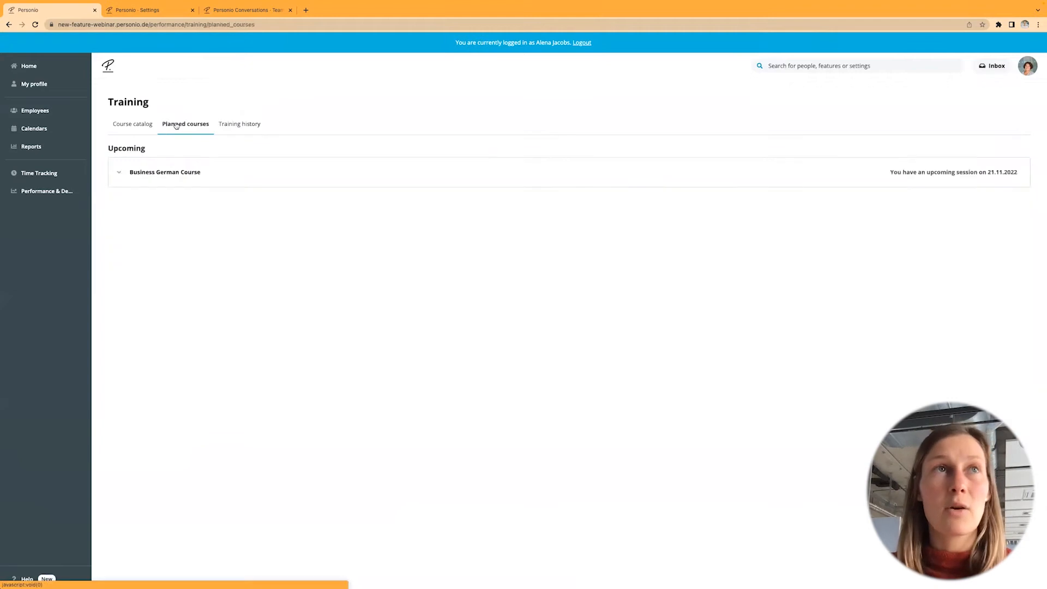
pyautogui.click(131, 127)
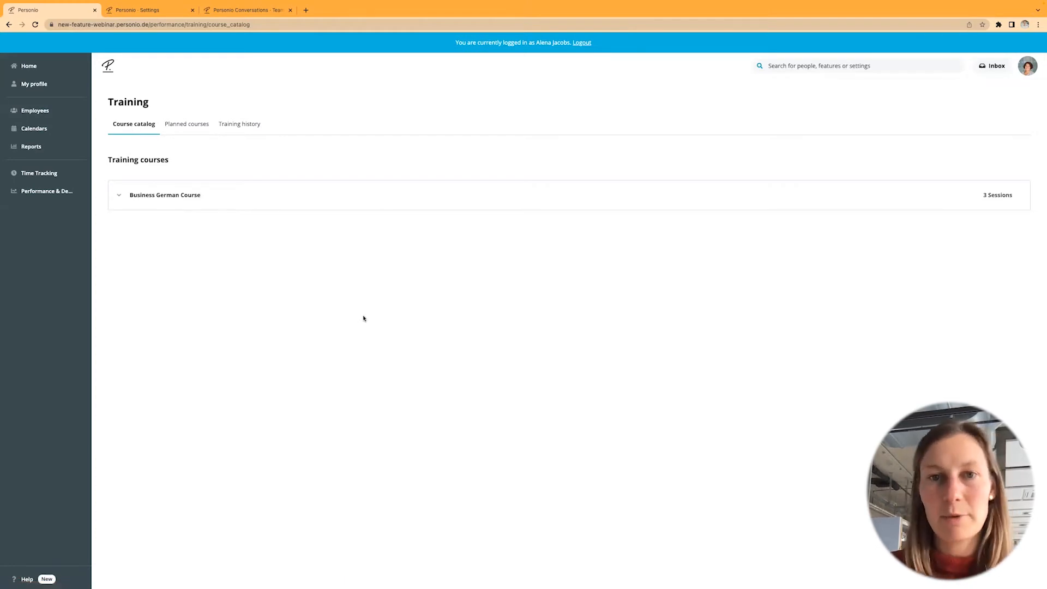
# - Log out of the employee's account, switch to the presentation and advance past the Training Self enrollment slide
pyautogui.click(579, 44)
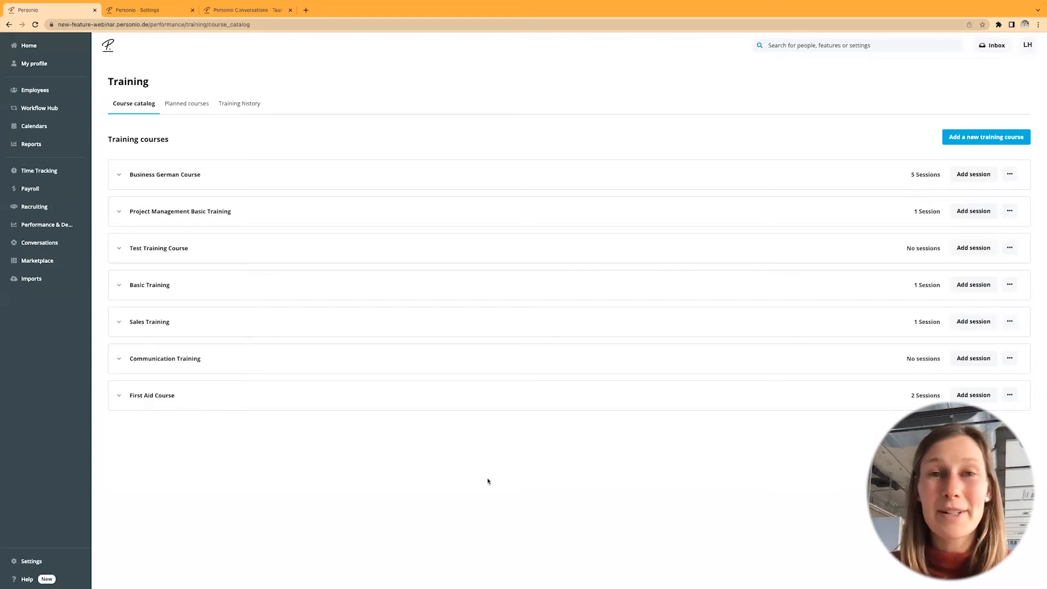
pyautogui.hotkey('ctrl', 'Left')
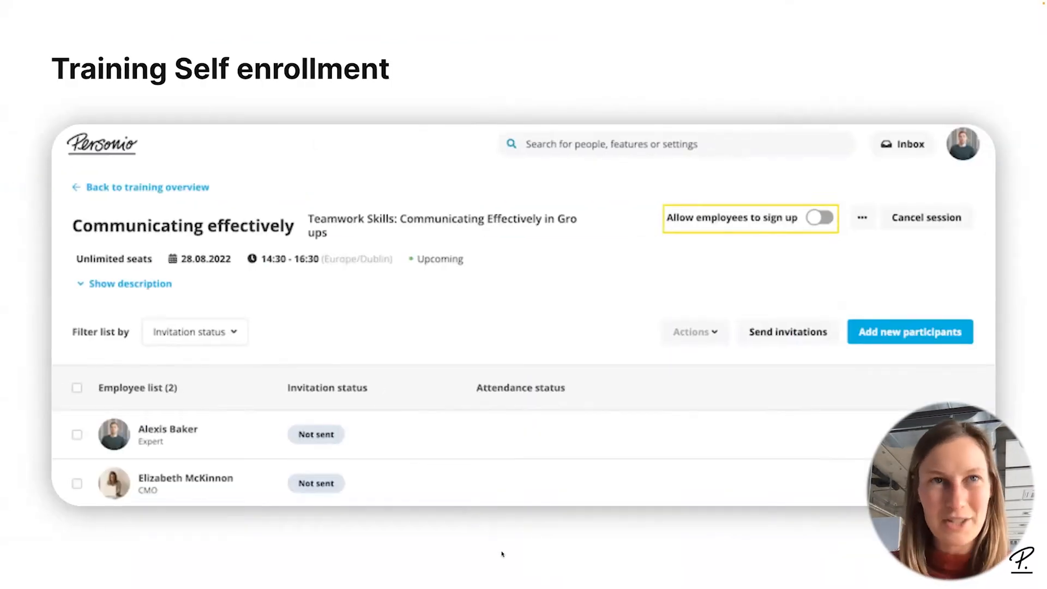
pyautogui.press('Right')
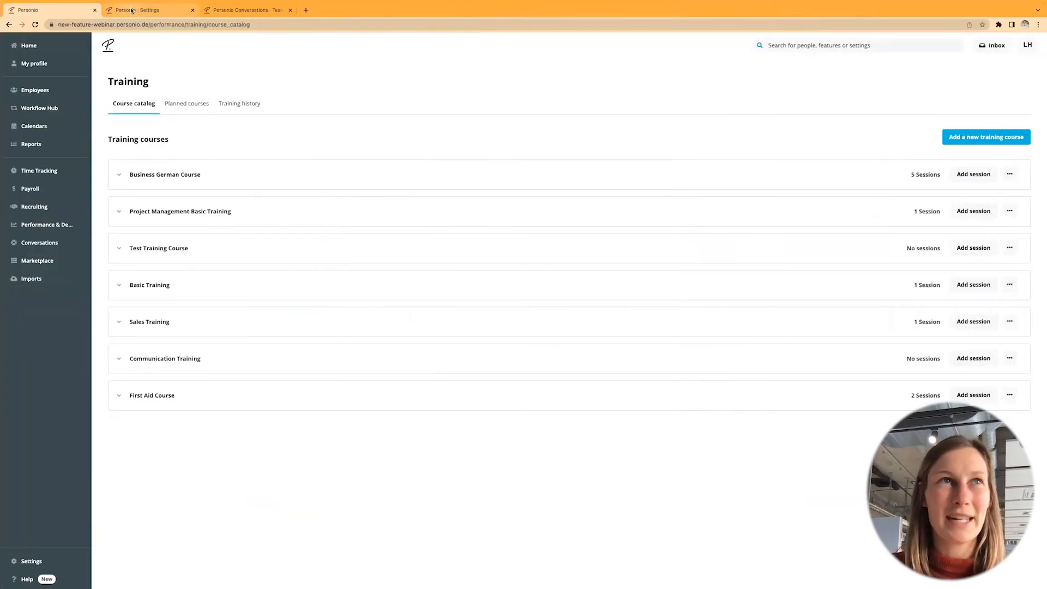
# - Switch to the settings page in the browser and open the access rights of the Employees Italy role under Employee Roles
pyautogui.click(131, 9)
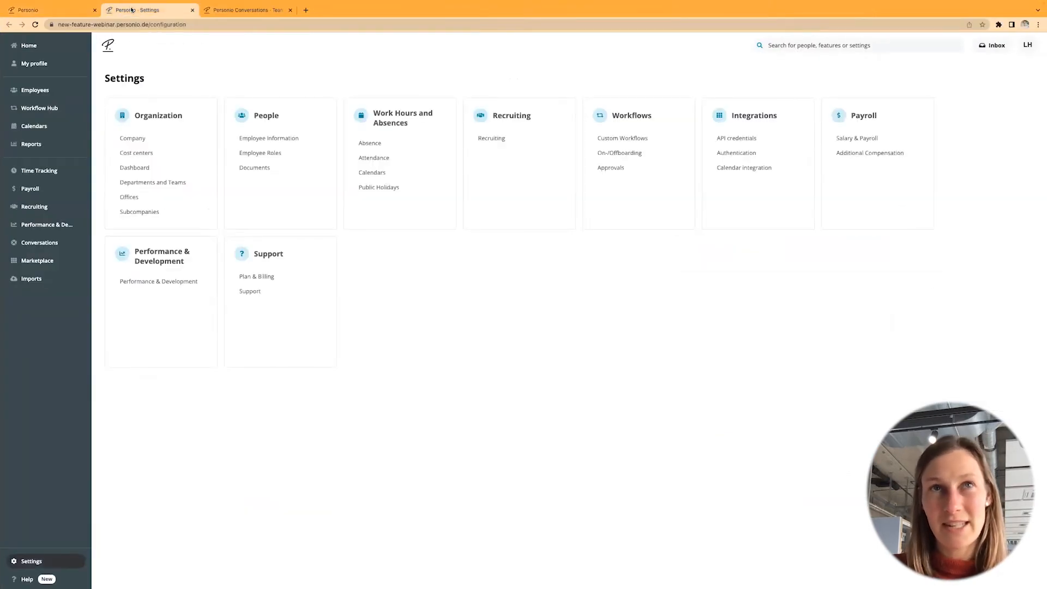
pyautogui.click(261, 156)
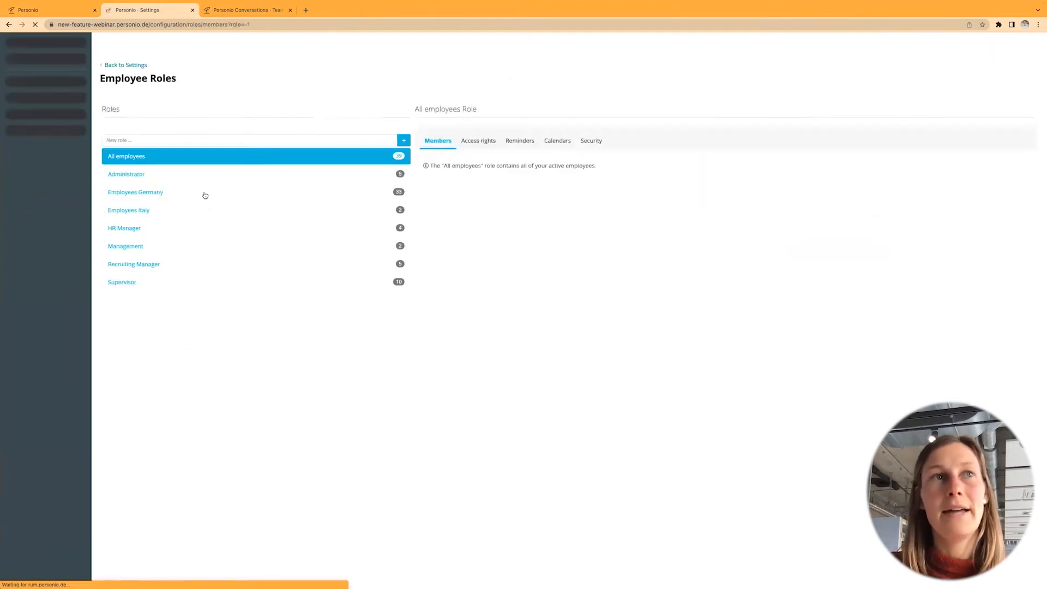
pyautogui.click(166, 213)
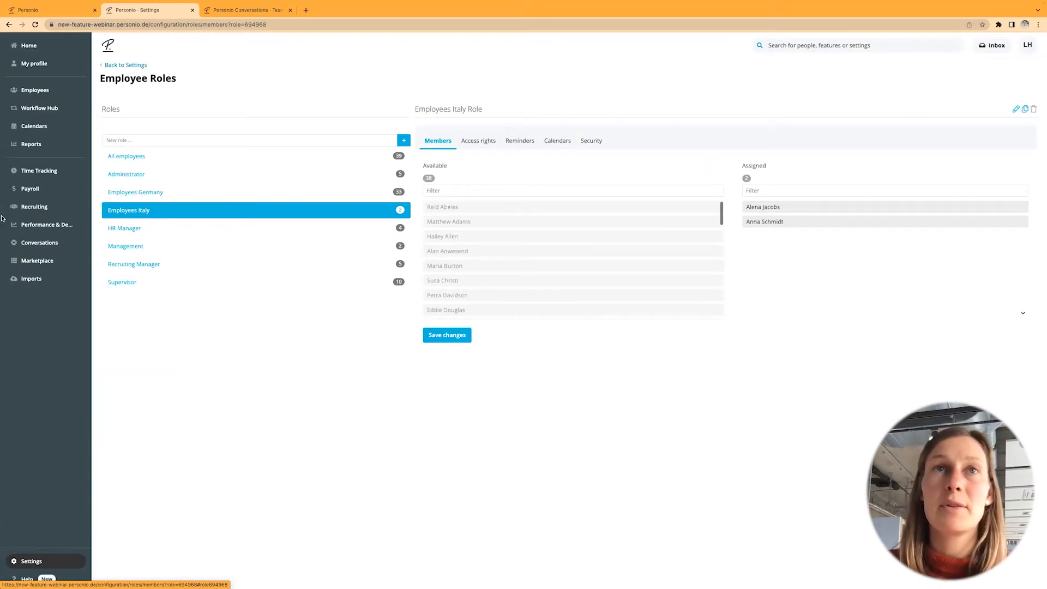
pyautogui.click(486, 141)
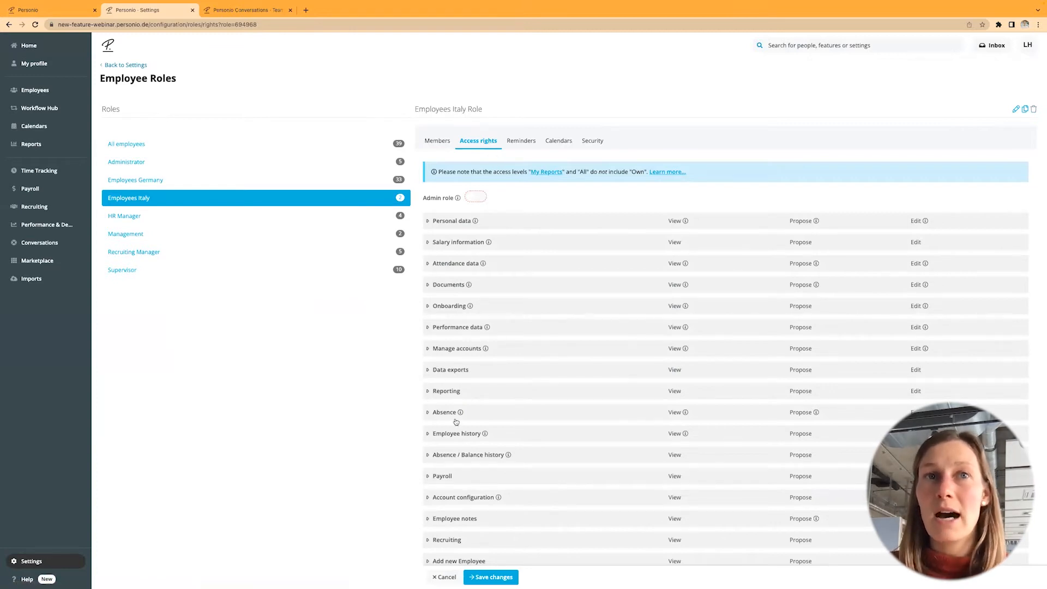
# - Examine the role's personal data rights and the custom Headcount view filter under Reporting, including the available office values
pyautogui.click(442, 222)
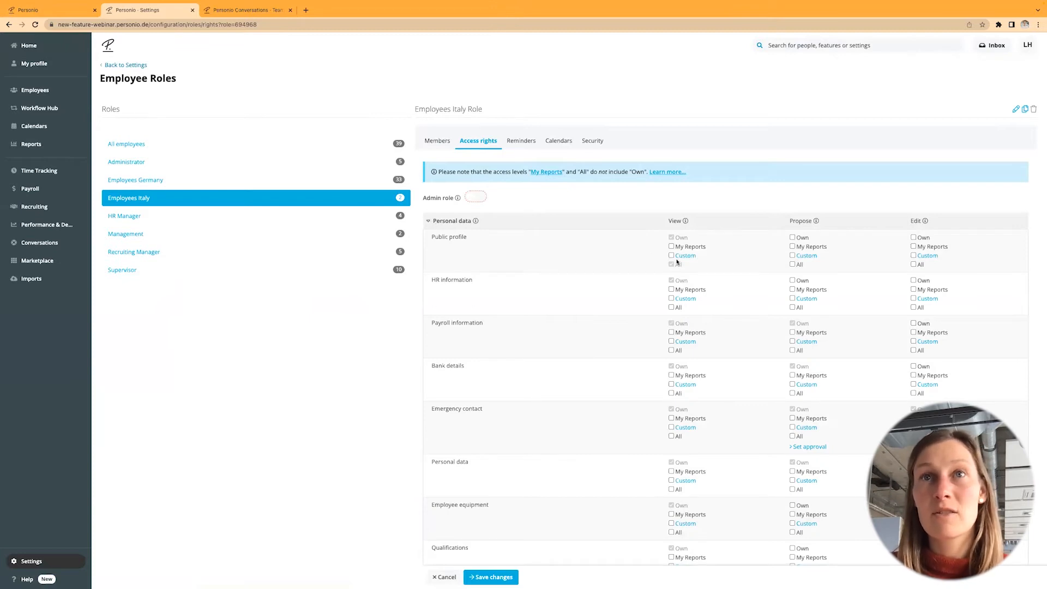
pyautogui.click(450, 221)
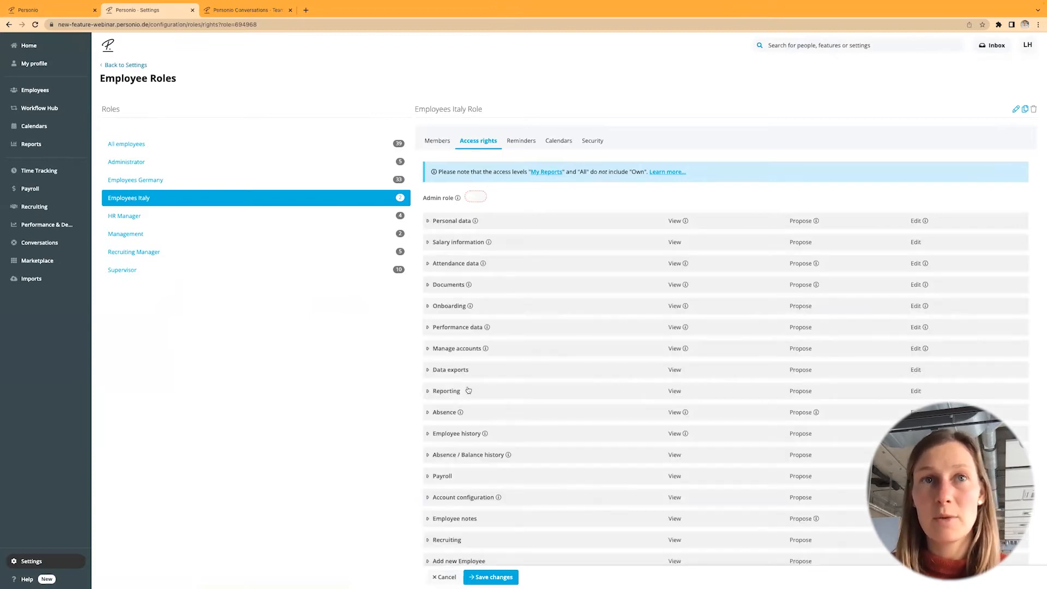
pyautogui.click(448, 392)
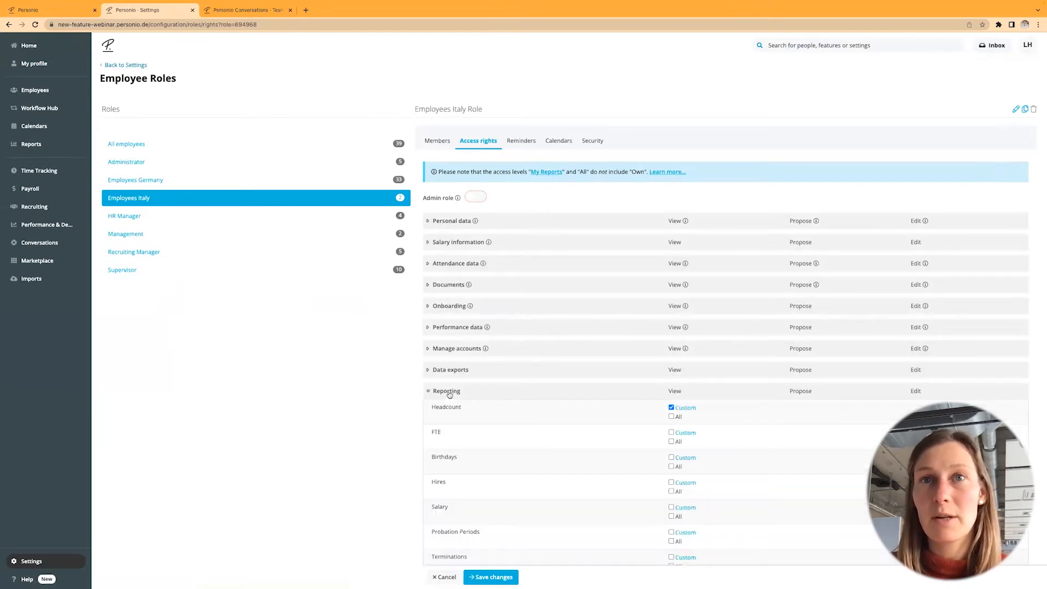
pyautogui.click(684, 408)
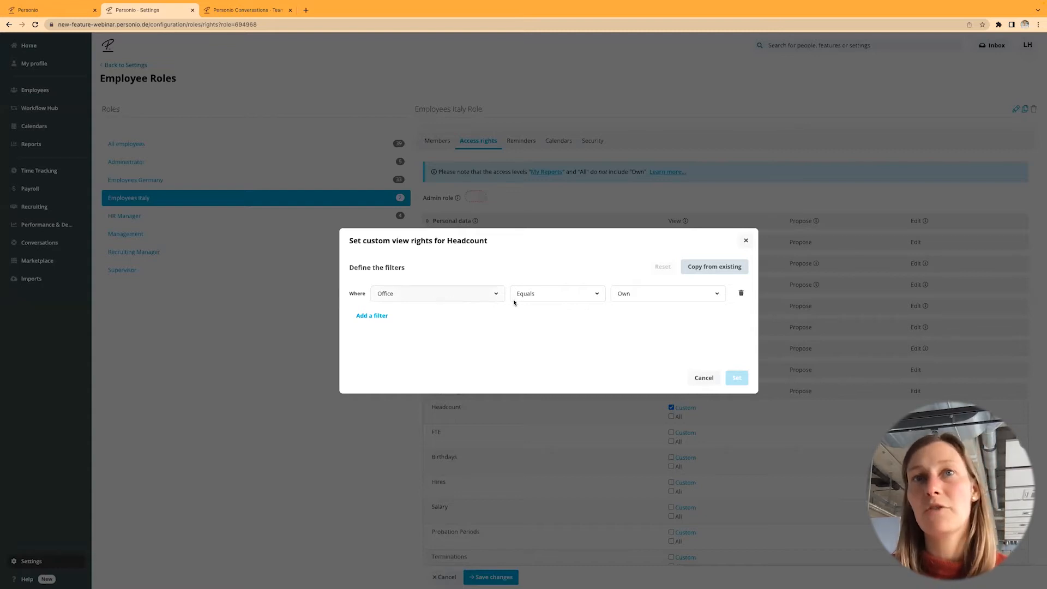
pyautogui.click(682, 295)
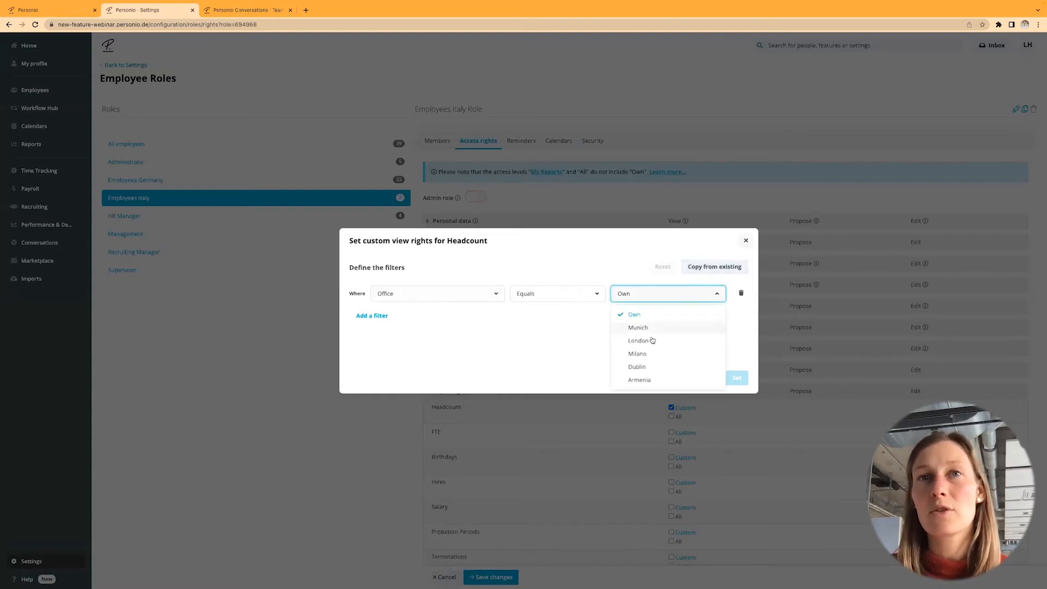
pyautogui.click(578, 329)
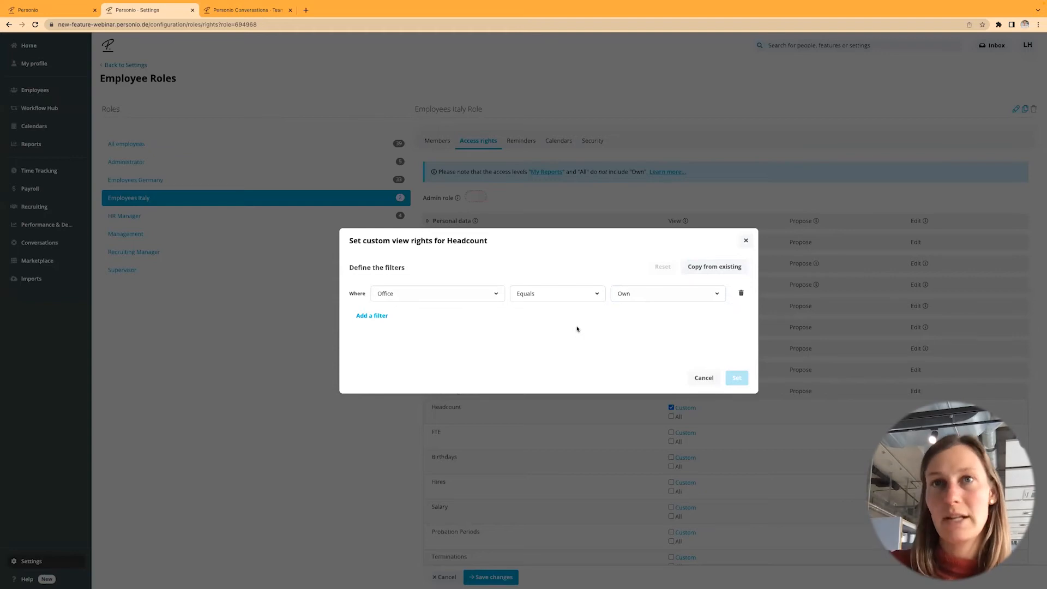
pyautogui.click(746, 241)
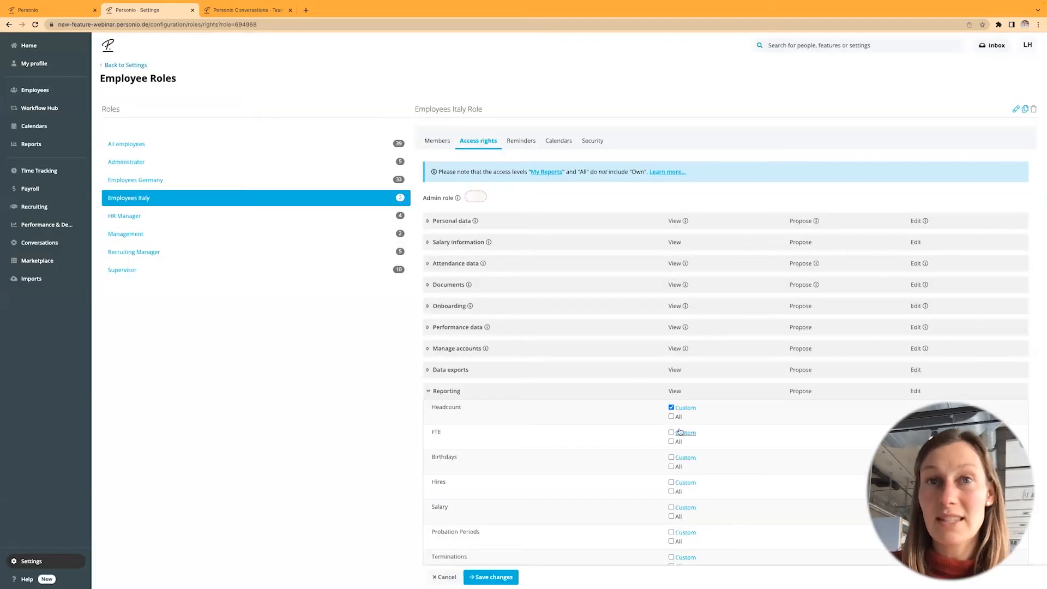
# - Enable custom view rights for Hires under Reporting with the filter copied from Headcount, and go back to the settings overview
pyautogui.scroll(-1, 680, 469)
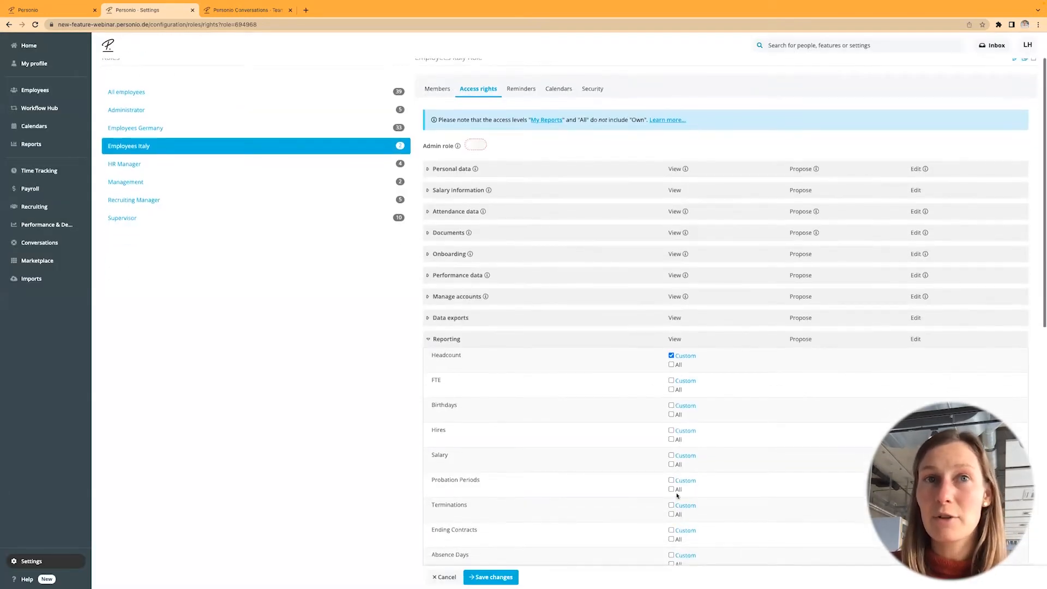
pyautogui.click(671, 430)
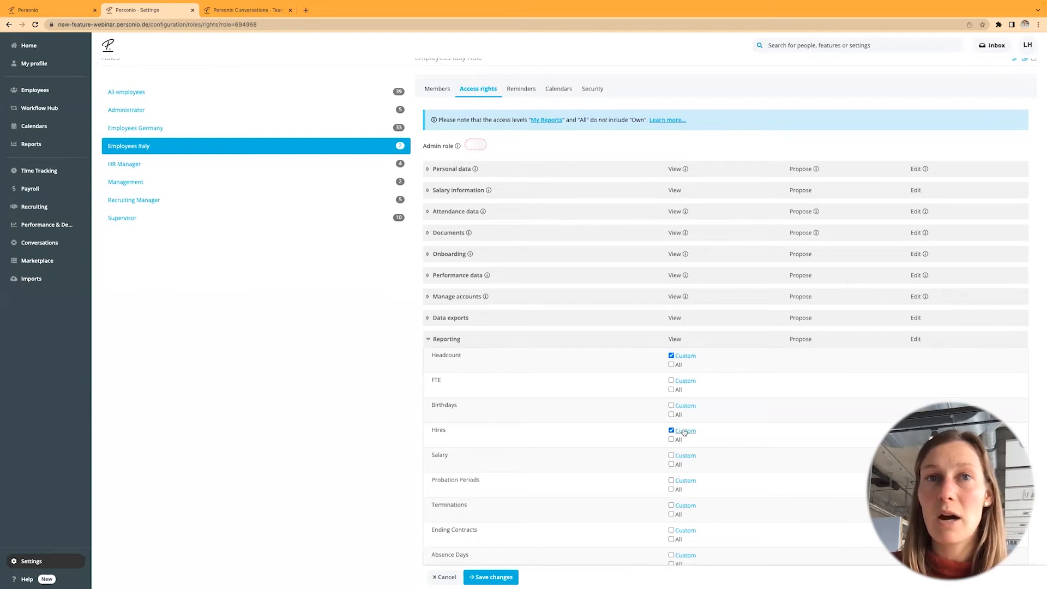
pyautogui.click(685, 431)
pyautogui.click(734, 266)
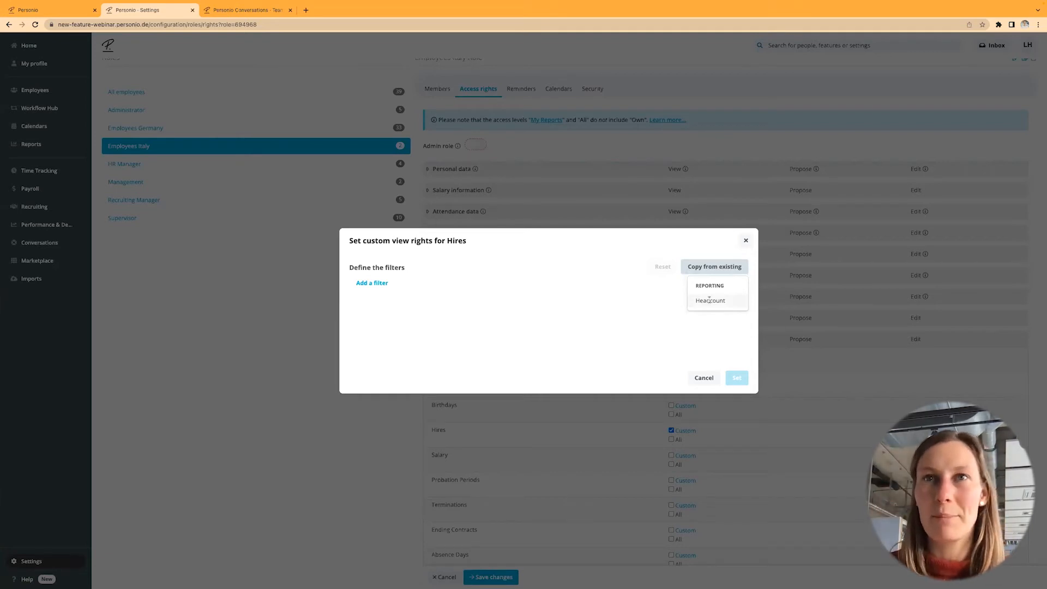
pyautogui.click(709, 301)
pyautogui.click(736, 378)
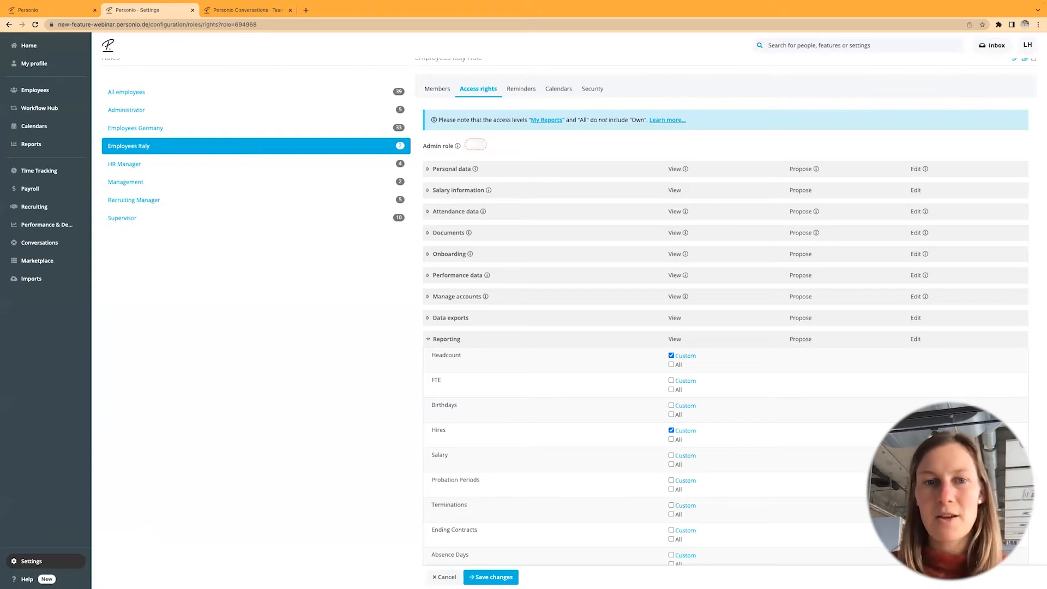
pyautogui.scroll(1, 507, 455)
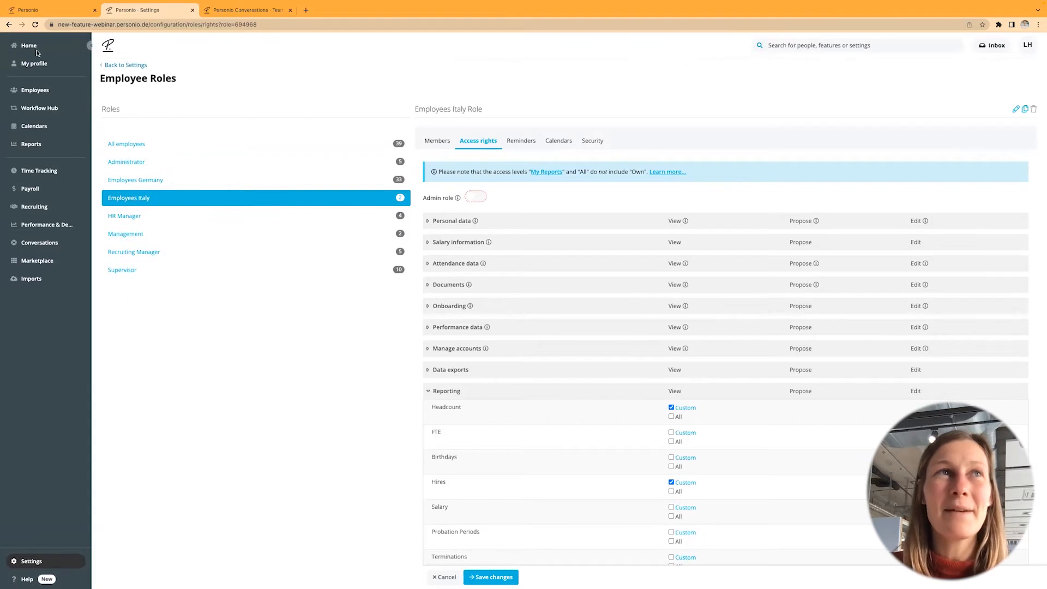
pyautogui.click(137, 66)
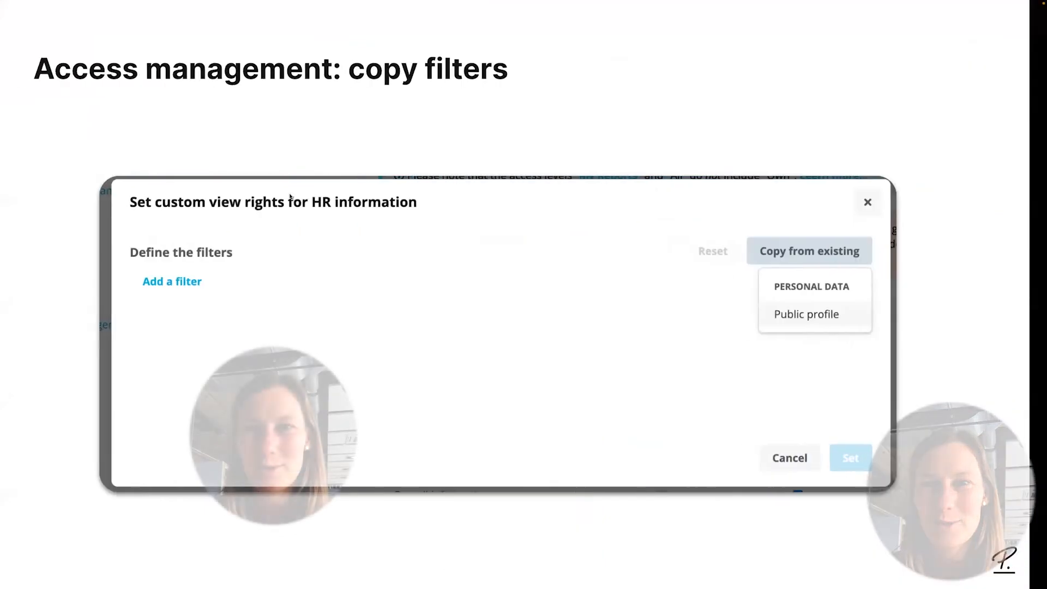